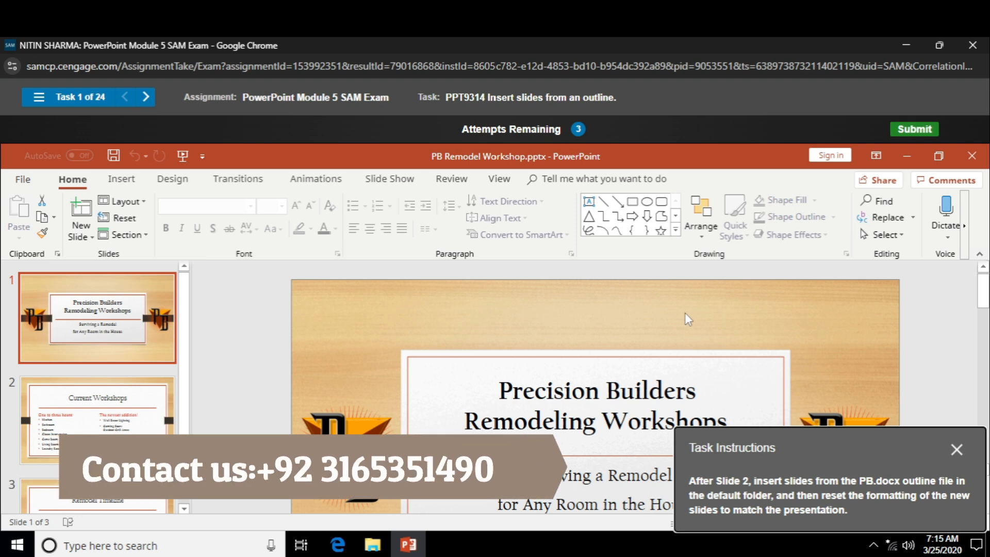
# Insert slides from the PB.docx outline file in the Documents folder after Slide 2.
pyautogui.click(81, 413)
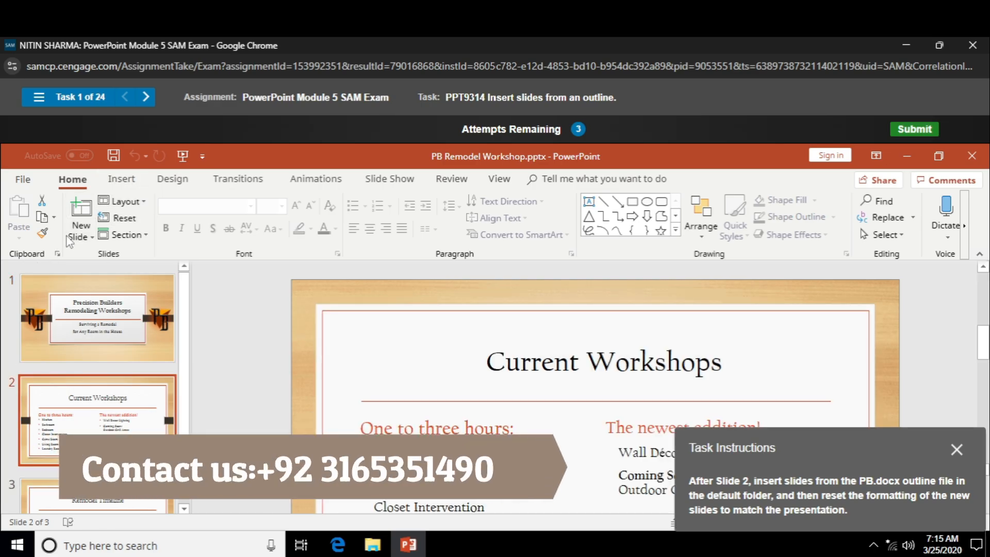
pyautogui.click(81, 230)
pyautogui.click(113, 508)
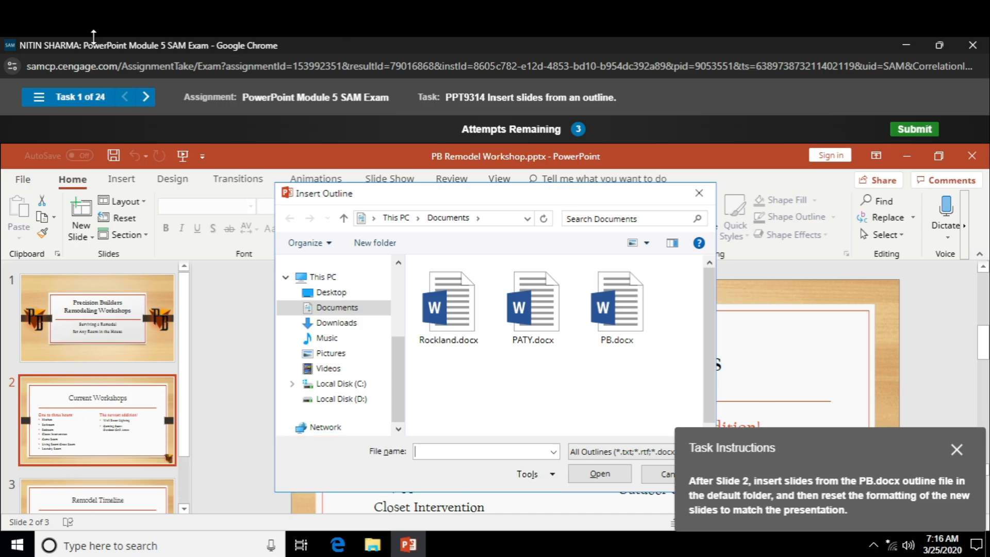
pyautogui.click(617, 307)
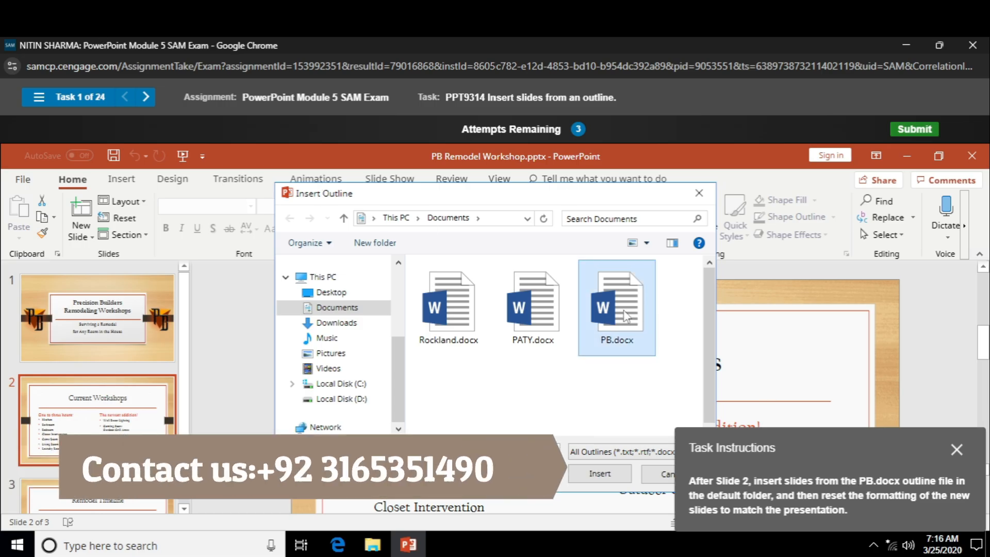
pyautogui.click(599, 473)
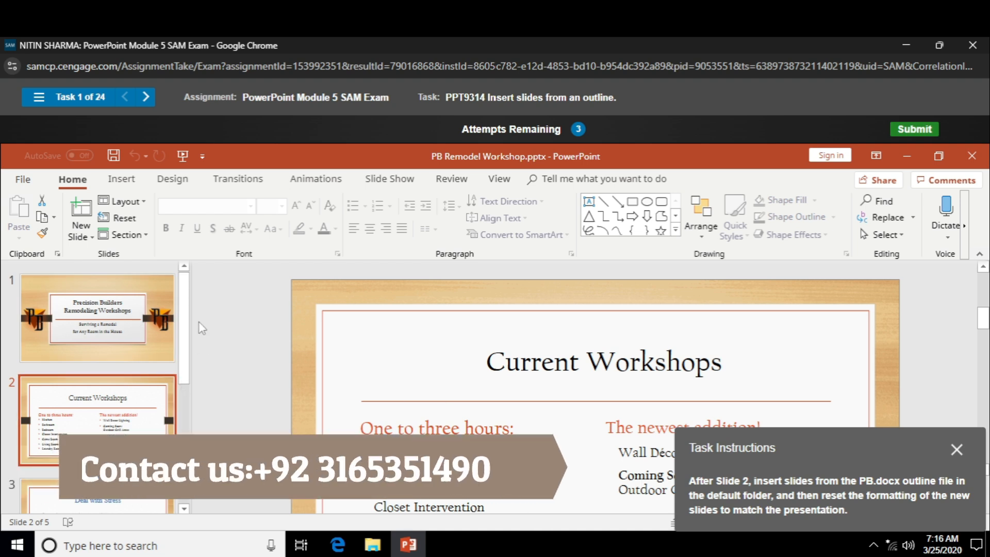
# Reset the formatting of the inserted Slides 3 and 4, and reset Slide 2, Current Workshops, in the following task.
pyautogui.moveTo(180, 339); pyautogui.dragTo(184, 397)
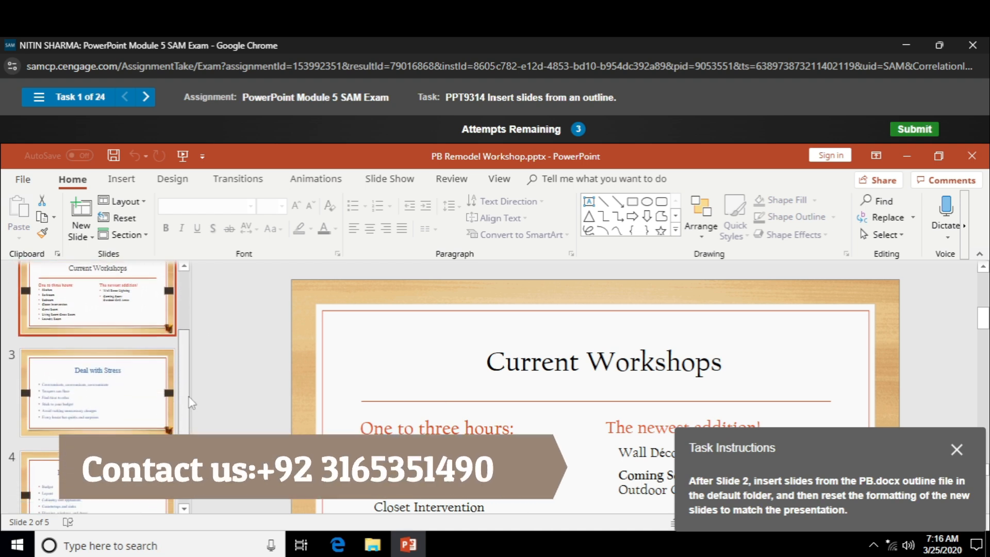
pyautogui.click(112, 379)
pyautogui.keyDown('shift'); pyautogui.click(117, 508); pyautogui.keyUp('shift')
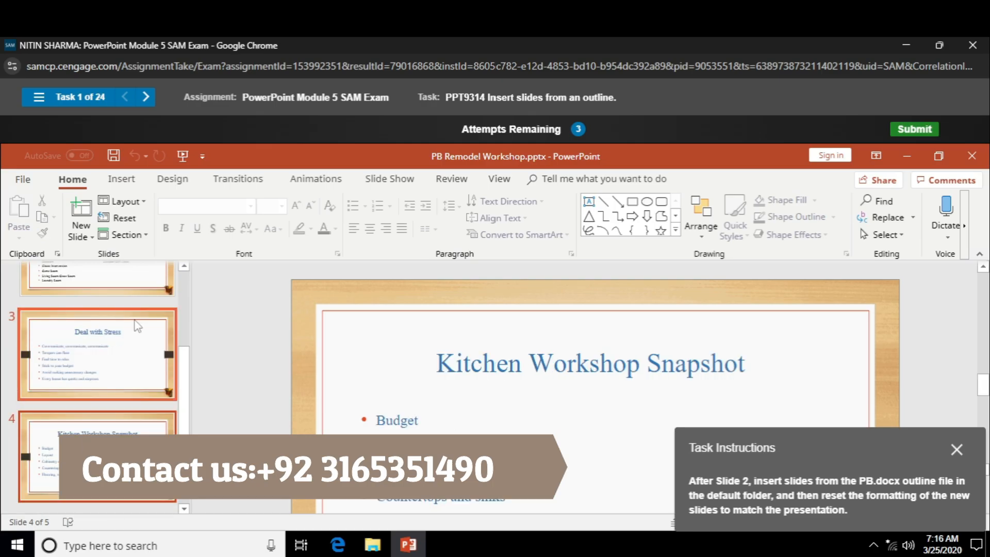
pyautogui.click(125, 221)
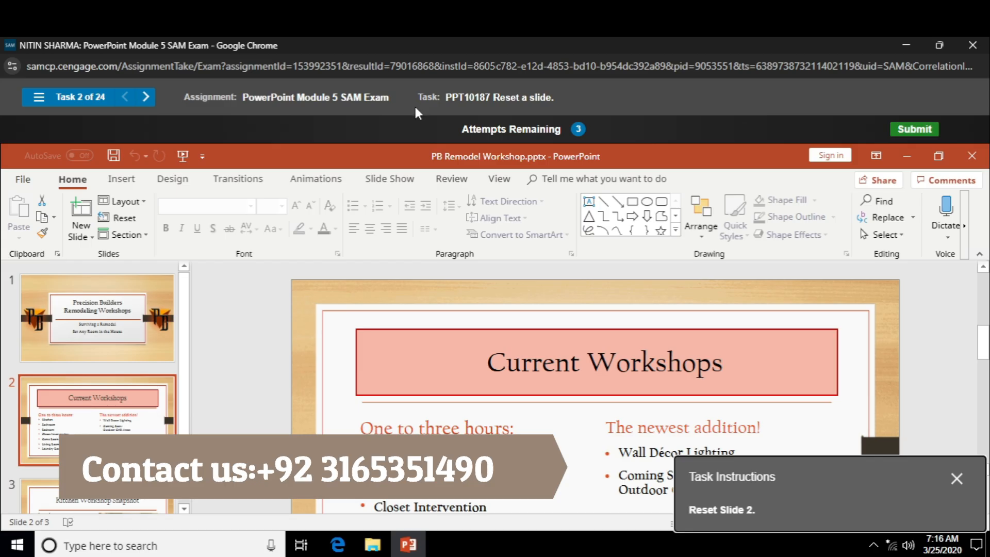
pyautogui.click(124, 220)
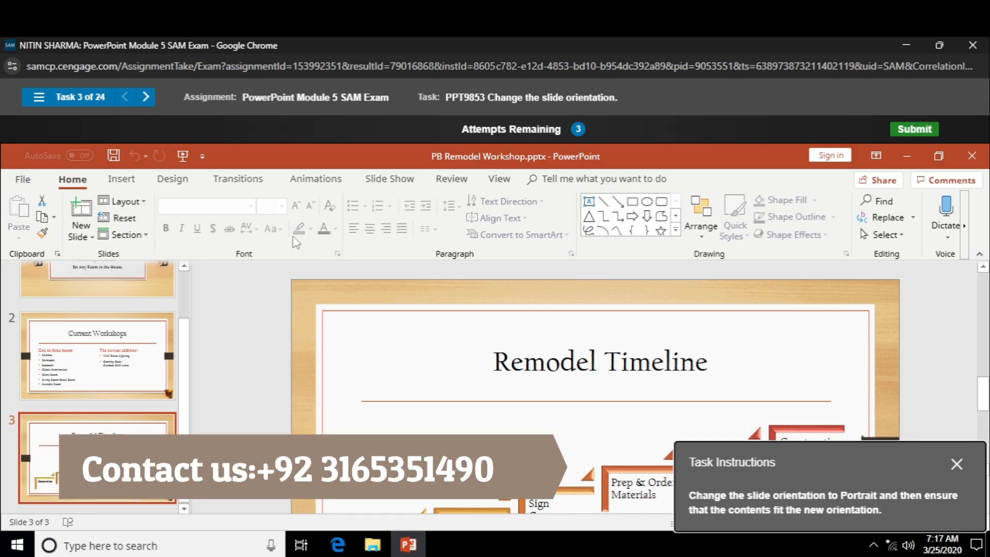
# Change the slide orientation to Portrait and scale the content with Ensure Fit.
pyautogui.click(122, 178)
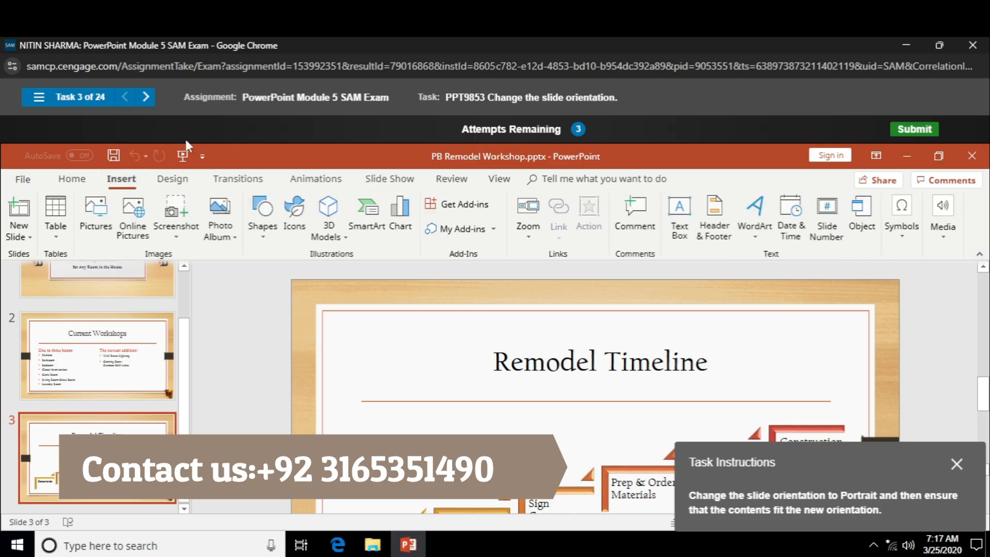
pyautogui.click(173, 188)
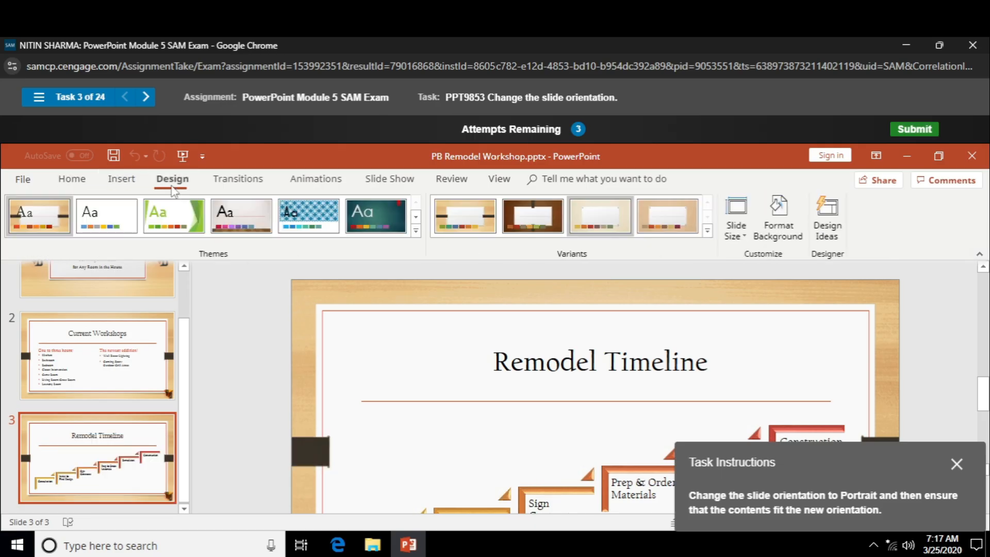
pyautogui.click(736, 227)
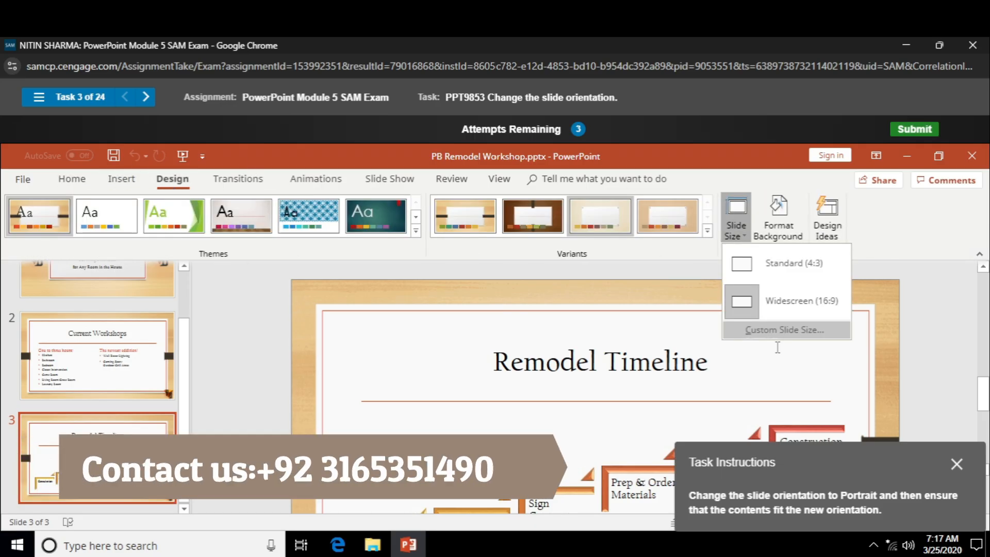
pyautogui.click(781, 330)
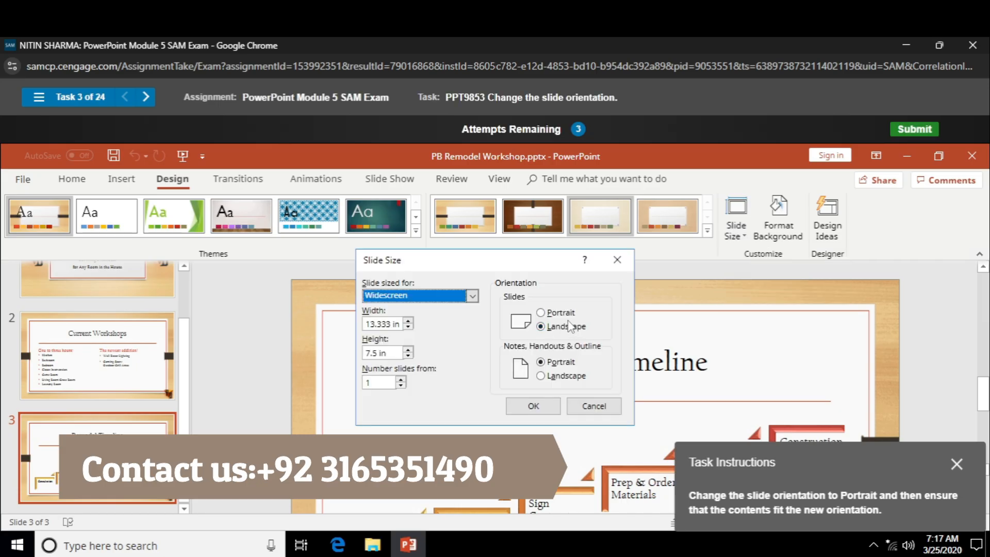
pyautogui.click(562, 313)
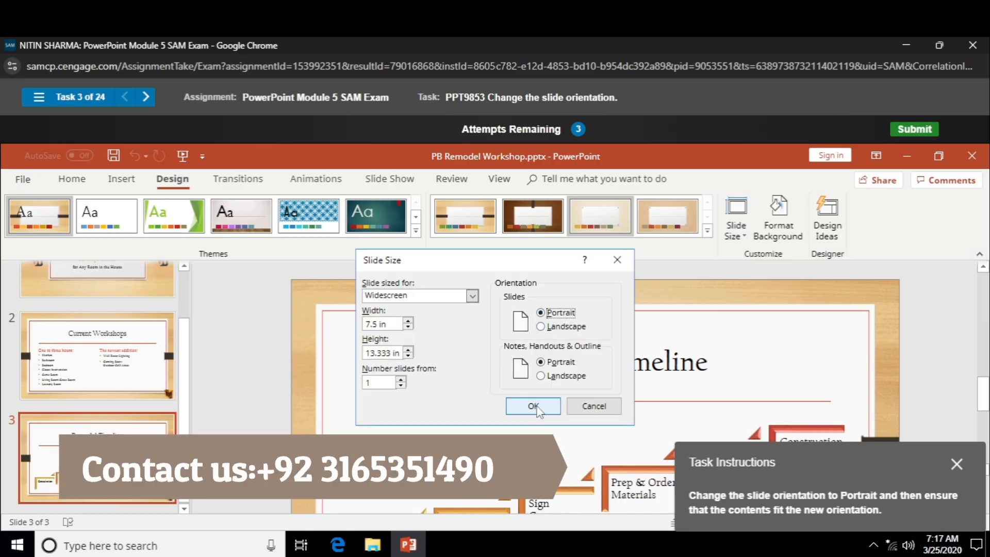
pyautogui.click(535, 407)
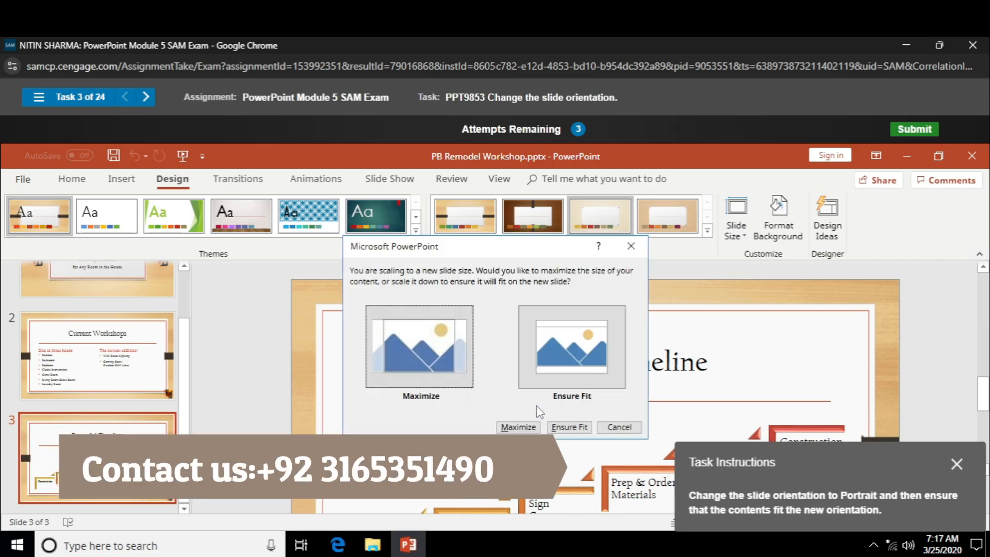
pyautogui.click(570, 427)
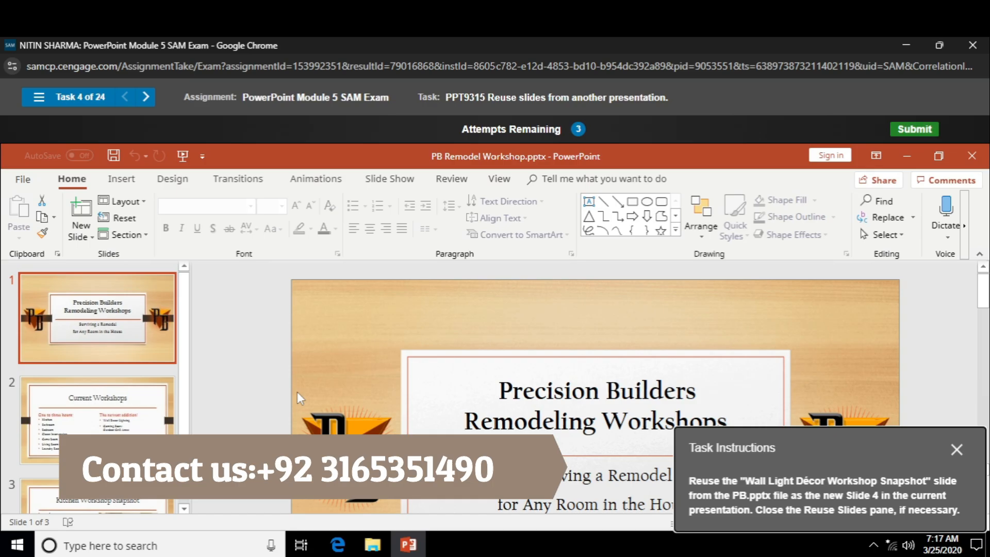
# Reuse the "Wall Light Décor Workshop Snapshot" slide from PB.pptx as the new Slide 4, after Kitchen Workshop Snapshot.
pyautogui.click(128, 505)
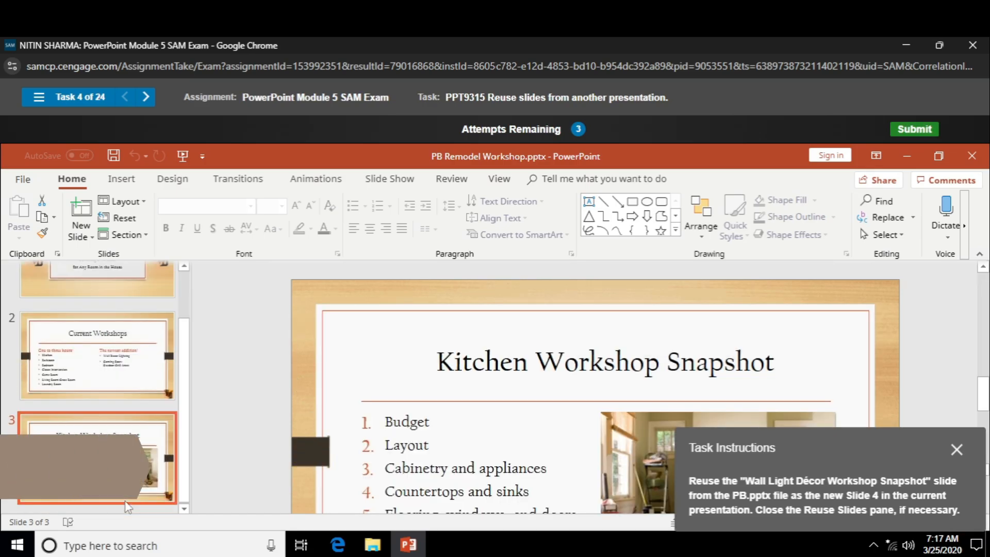
pyautogui.click(93, 240)
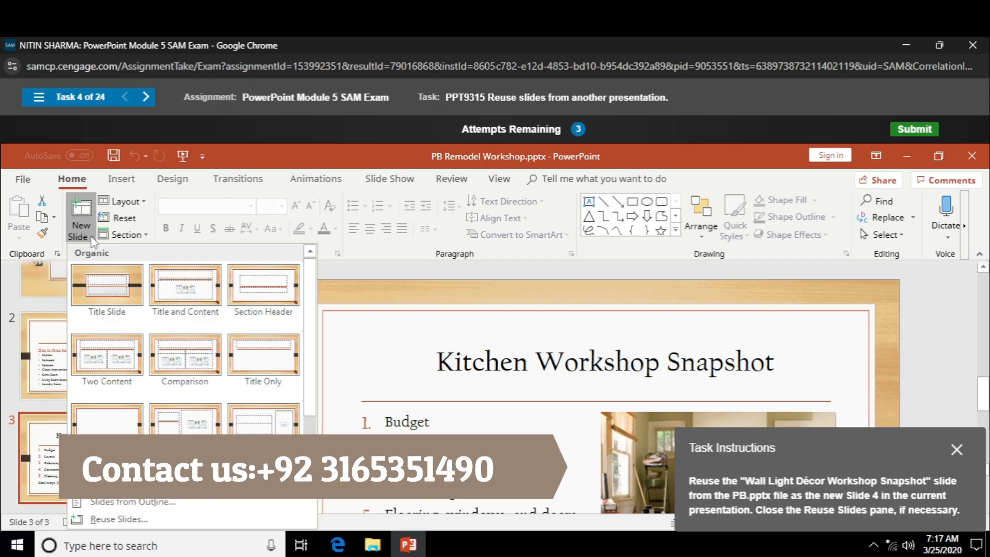
pyautogui.click(195, 519)
pyautogui.click(540, 231)
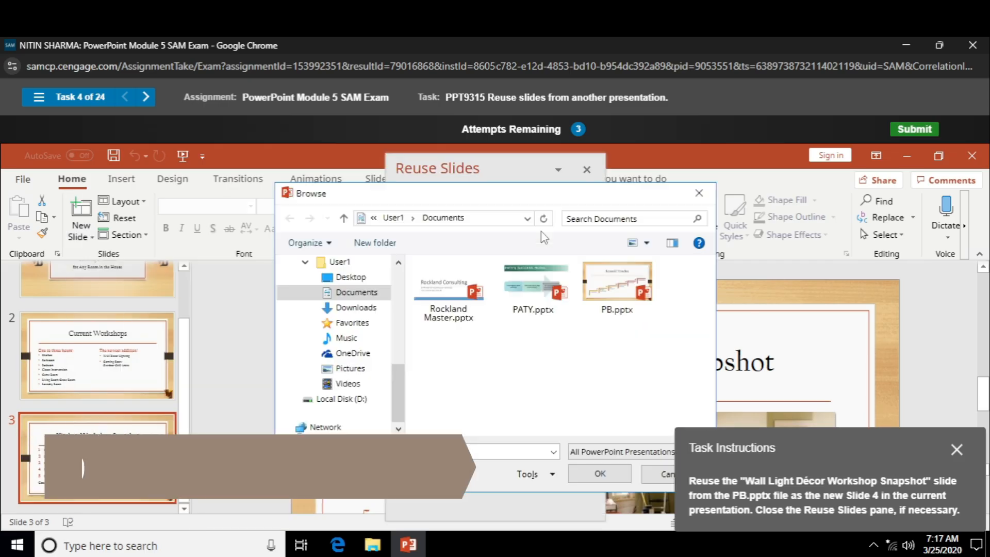
pyautogui.click(625, 308)
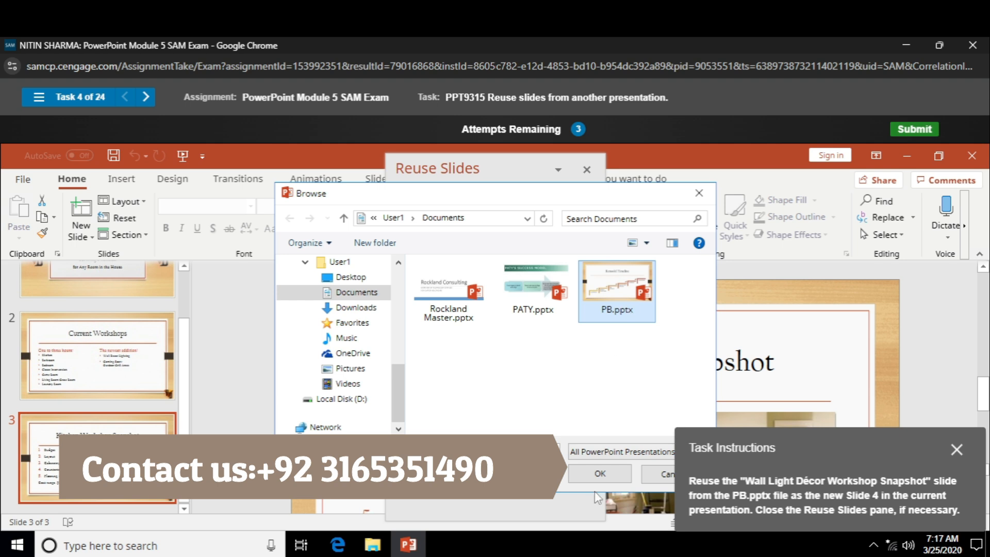
pyautogui.click(587, 479)
pyautogui.click(483, 429)
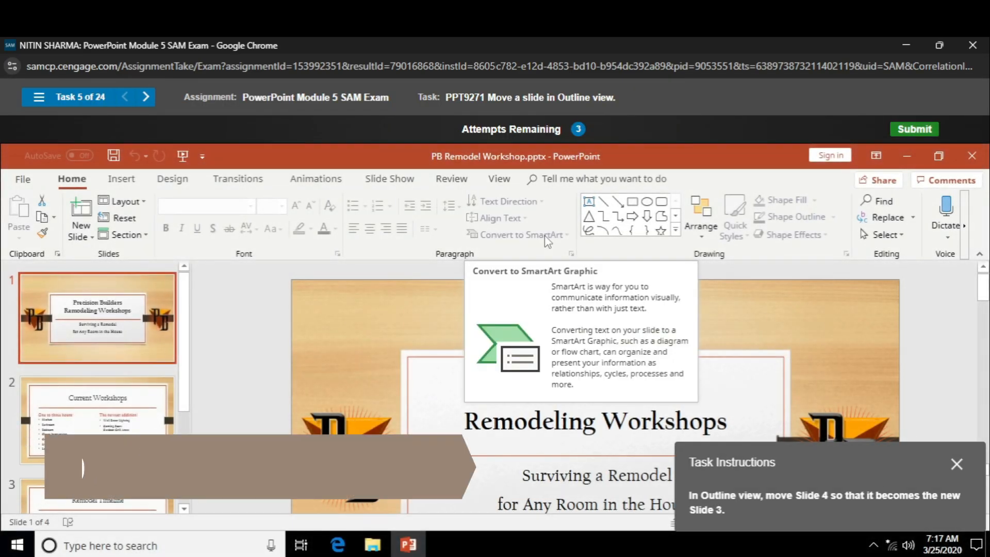
# In Outline view, move Slide 4, Deal with Stress, above the Remodel Timeline slide so it becomes Slide 3.
pyautogui.click(508, 181)
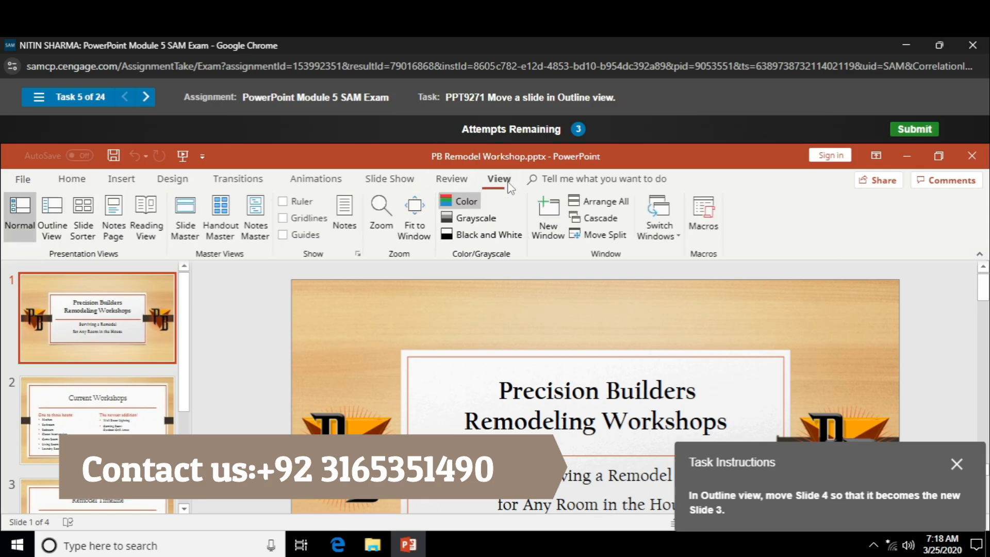
pyautogui.click(53, 225)
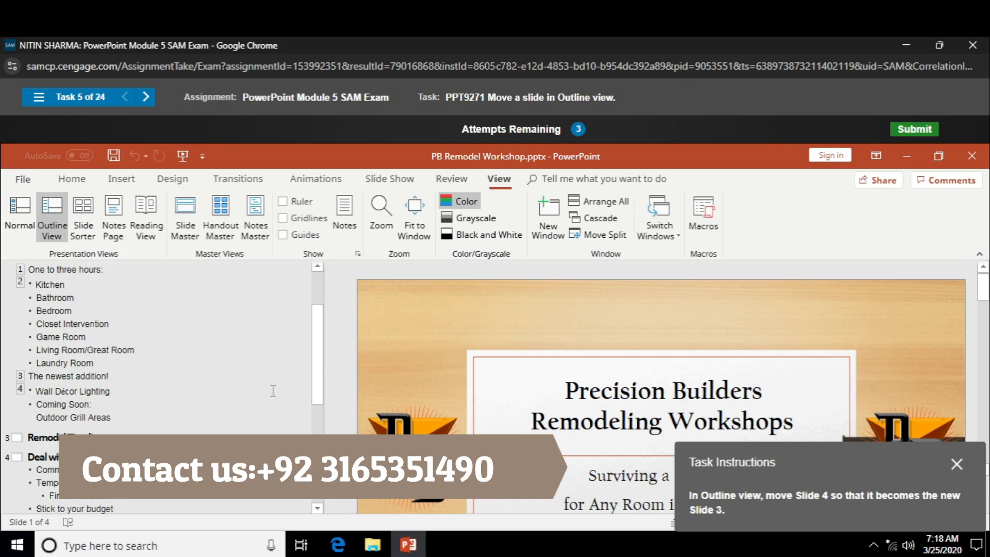
pyautogui.moveTo(14, 456); pyautogui.dragTo(13, 424)
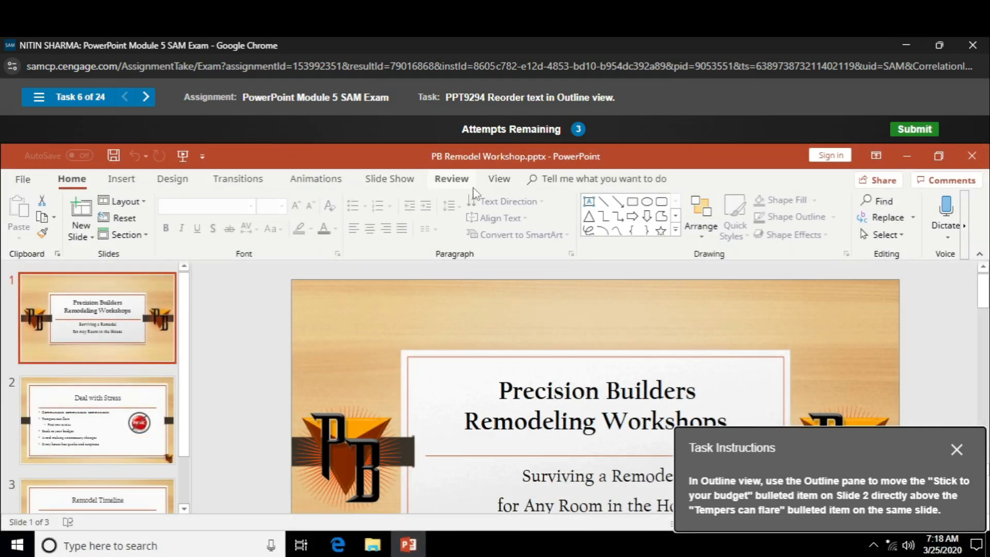
# In Outline view, move the "Stick to your budget" bullet on Slide 2 directly above "Tempers can flare".
pyautogui.click(499, 179)
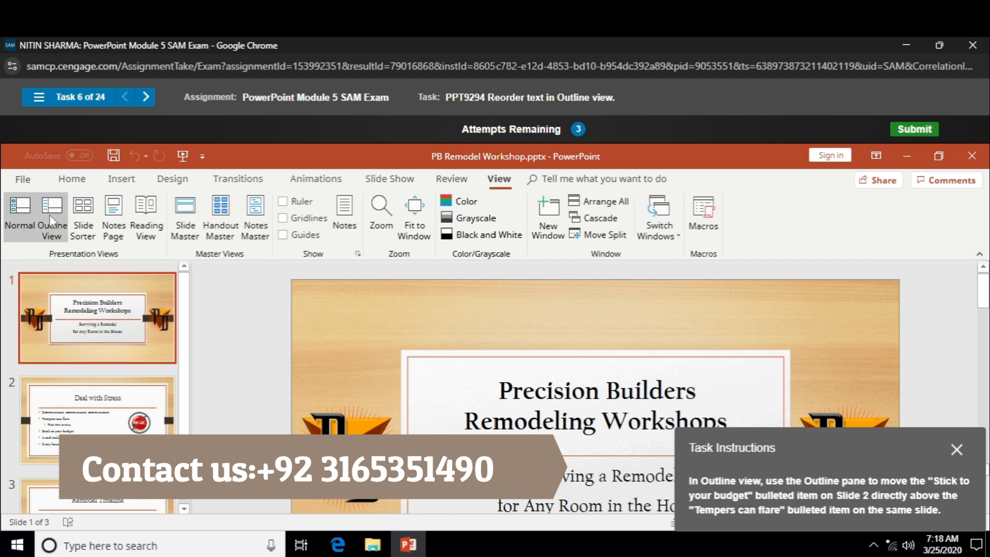
pyautogui.click(51, 215)
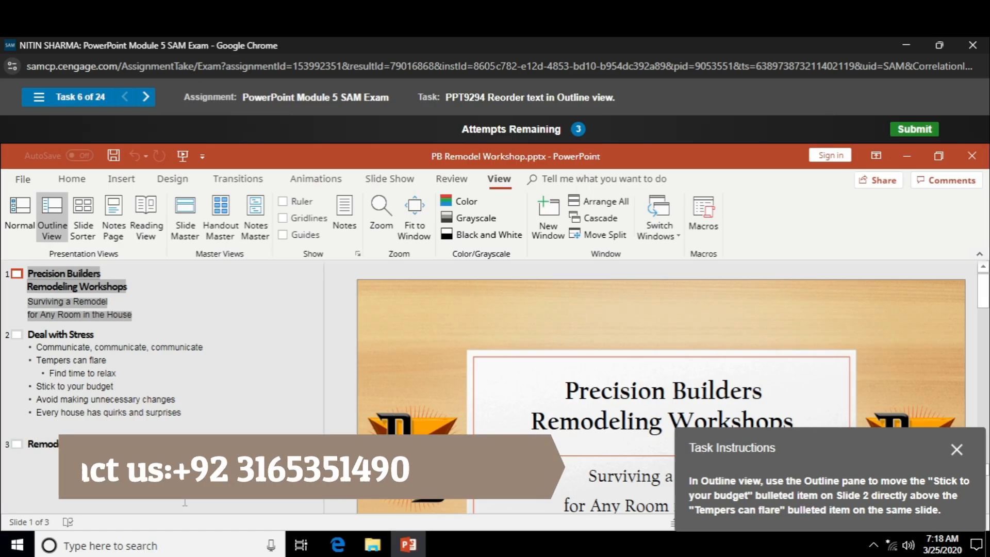
pyautogui.moveTo(30, 388); pyautogui.dragTo(30, 356)
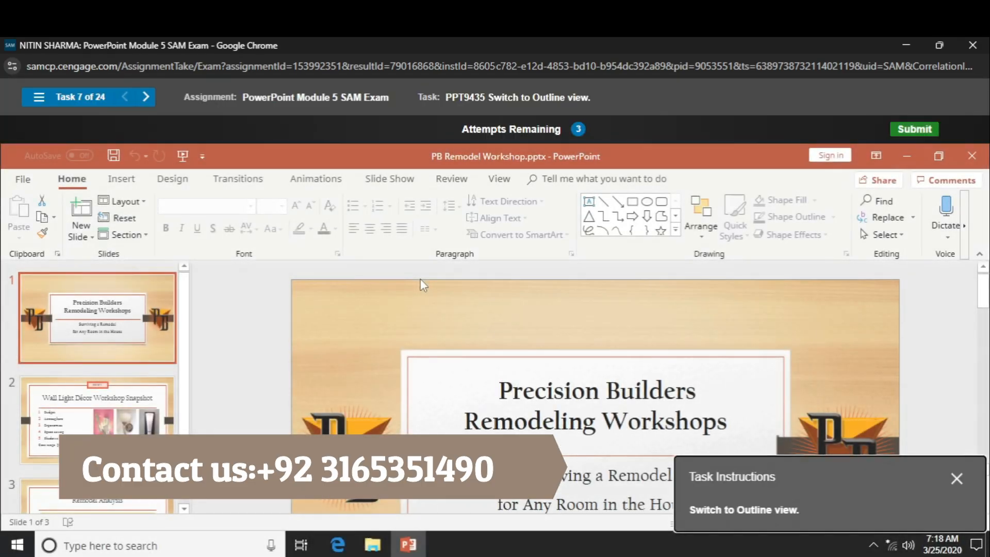
# Switch the presentation to Outline view.
pyautogui.click(498, 181)
pyautogui.click(52, 215)
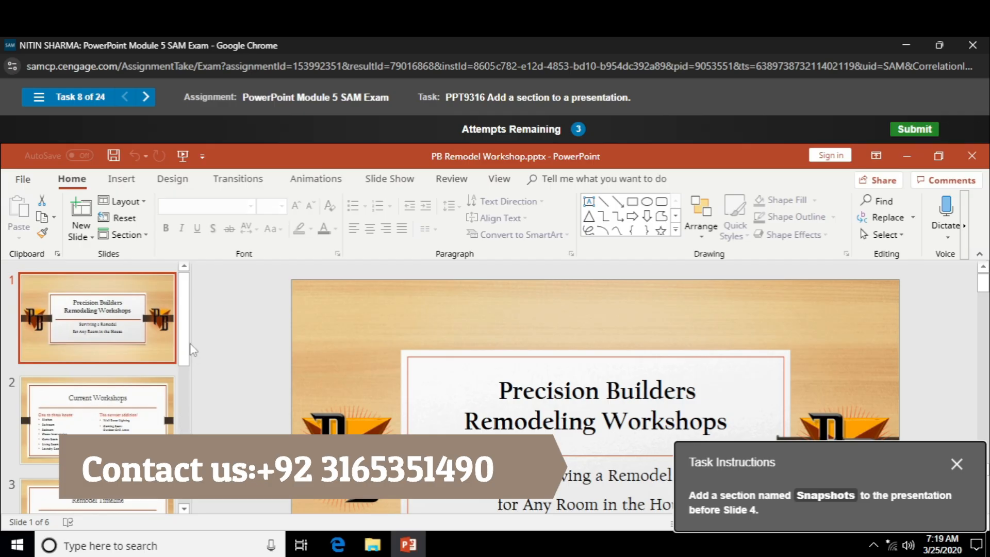
# Add a section named Snapshots before Slide 4, Kitchen Workshop Snapshot.
pyautogui.moveTo(190, 344); pyautogui.dragTo(190, 407)
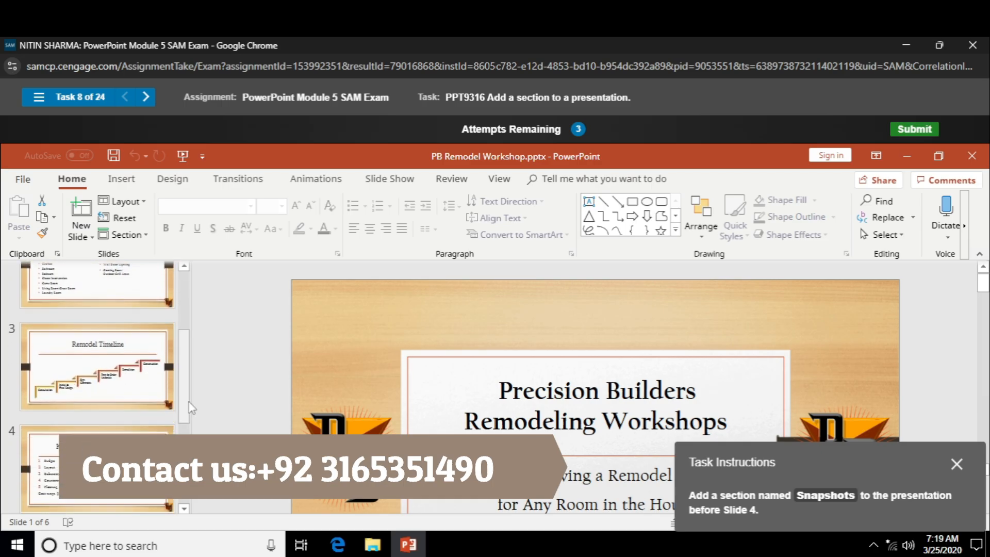
pyautogui.click(103, 454)
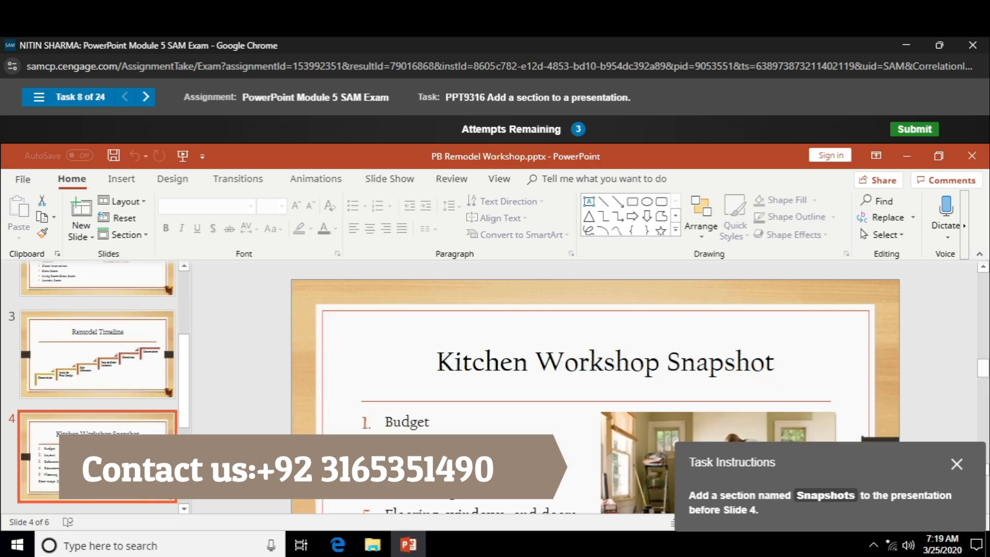
pyautogui.rightClick(79, 456)
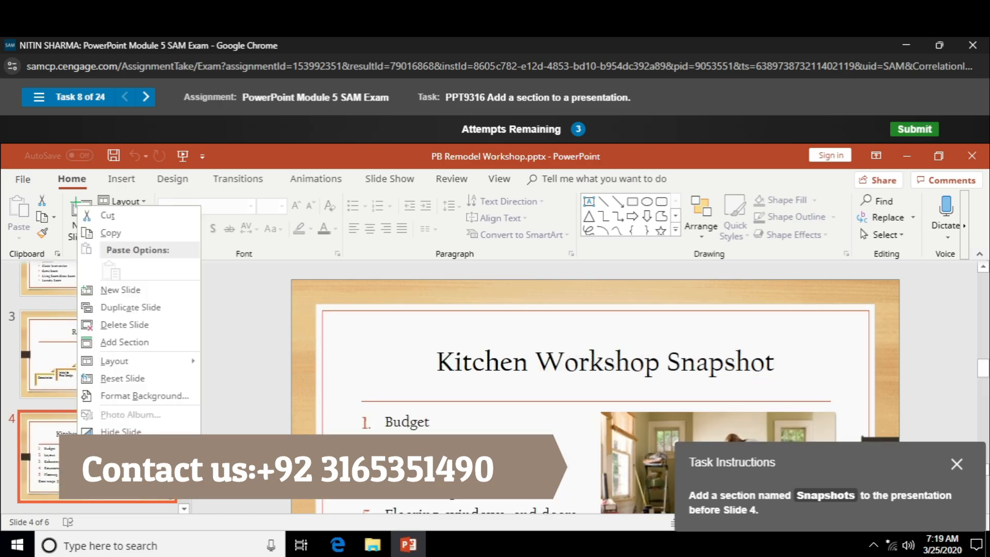
pyautogui.click(113, 340)
pyautogui.write('Snapshots')
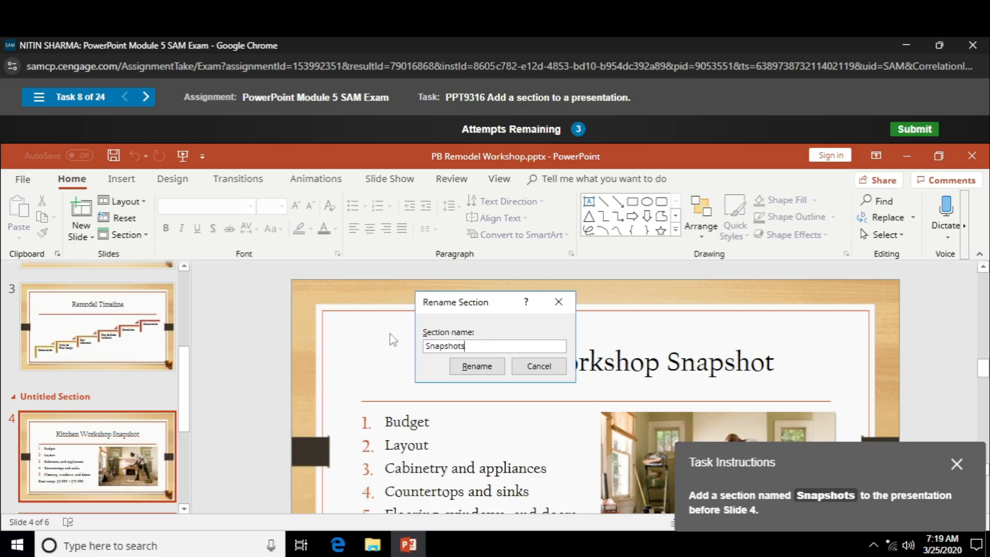
pyautogui.press('Return')
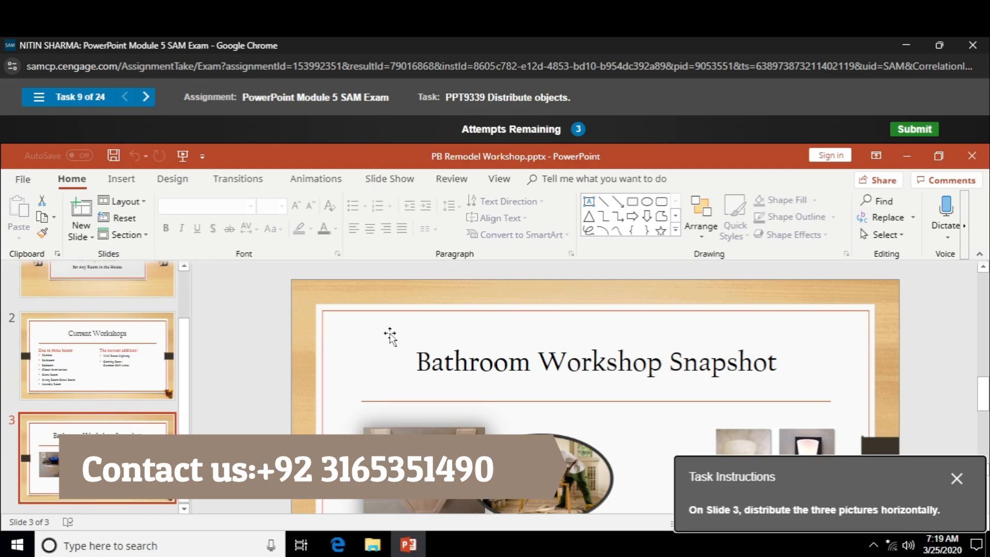
# Select the three pictures on Slide 3, Bathroom Workshop Snapshot, and distribute them horizontally.
pyautogui.click(451, 450)
pyautogui.keyDown('shift'); pyautogui.click(598, 477); pyautogui.keyUp('shift')
pyautogui.keyDown('shift'); pyautogui.click(771, 444); pyautogui.keyUp('shift')
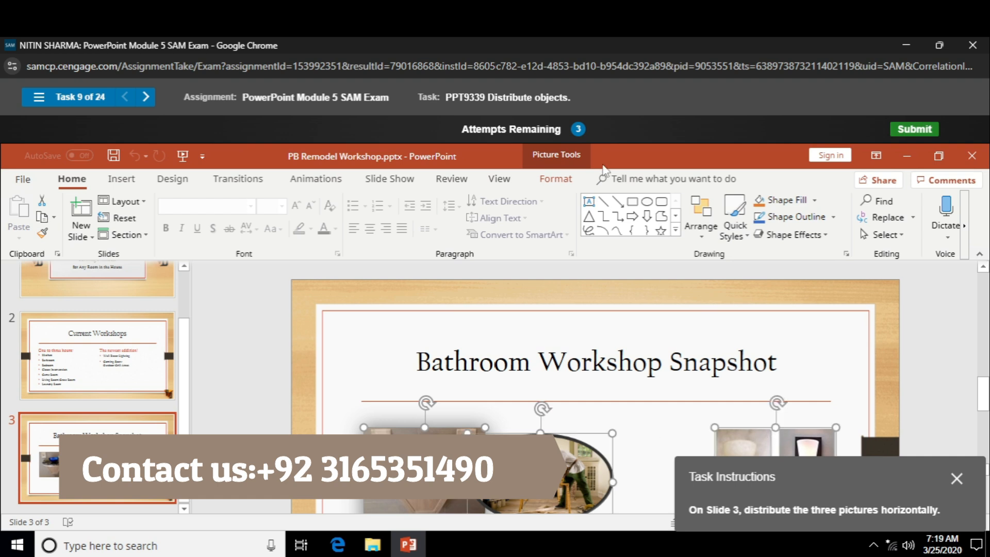
pyautogui.click(555, 178)
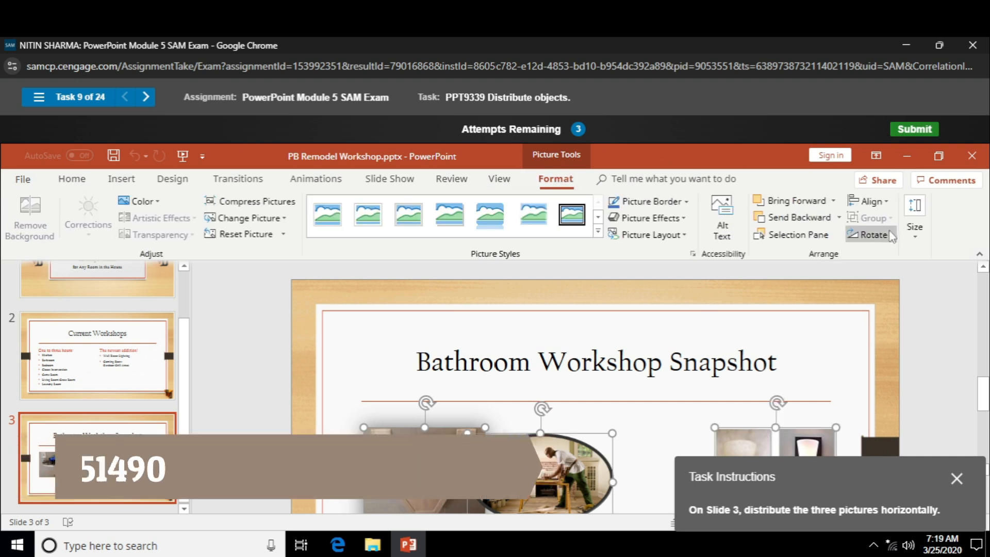
pyautogui.click(869, 201)
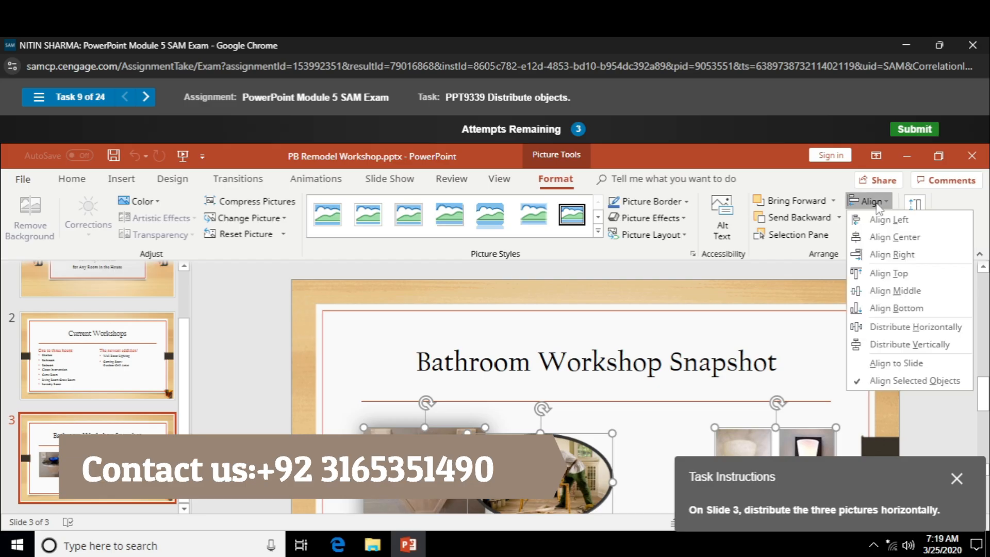
pyautogui.click(895, 330)
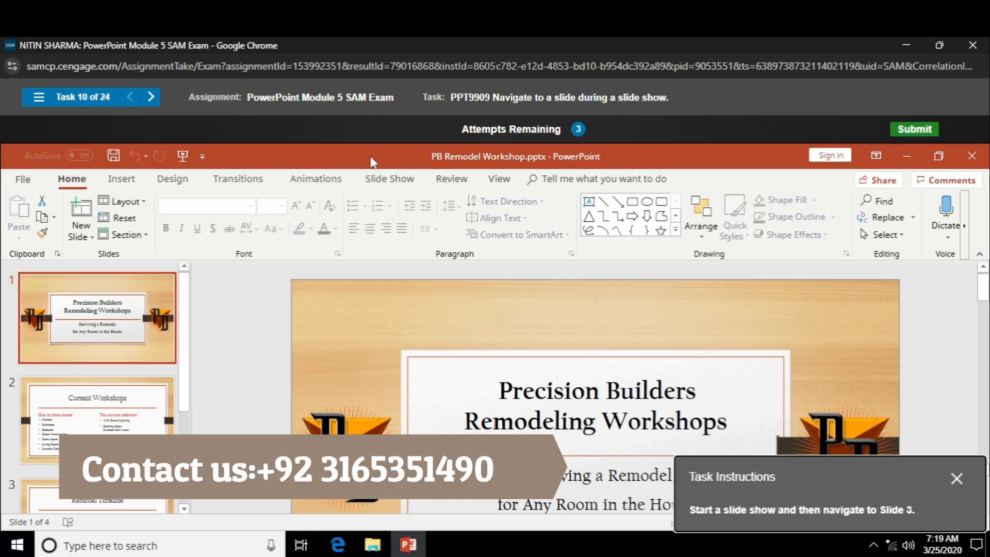
# Start the slide show from the beginning and advance to Slide 3.
pyautogui.click(394, 179)
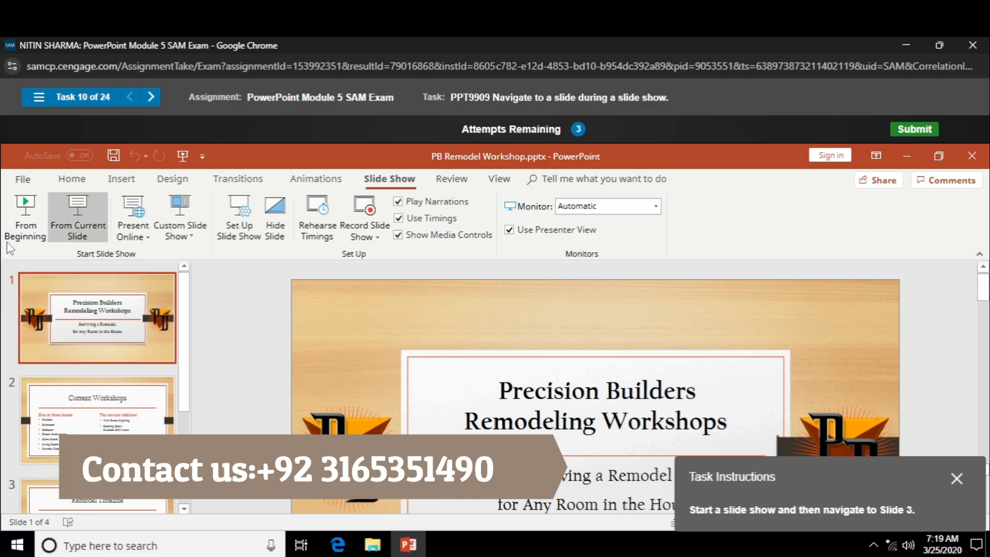
pyautogui.click(14, 225)
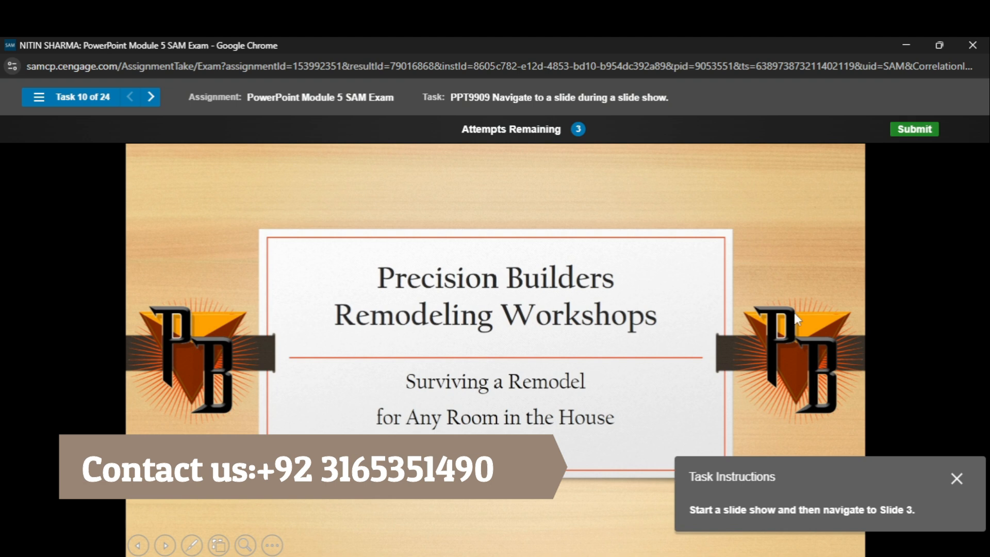
pyautogui.click(855, 293)
pyautogui.click(856, 293)
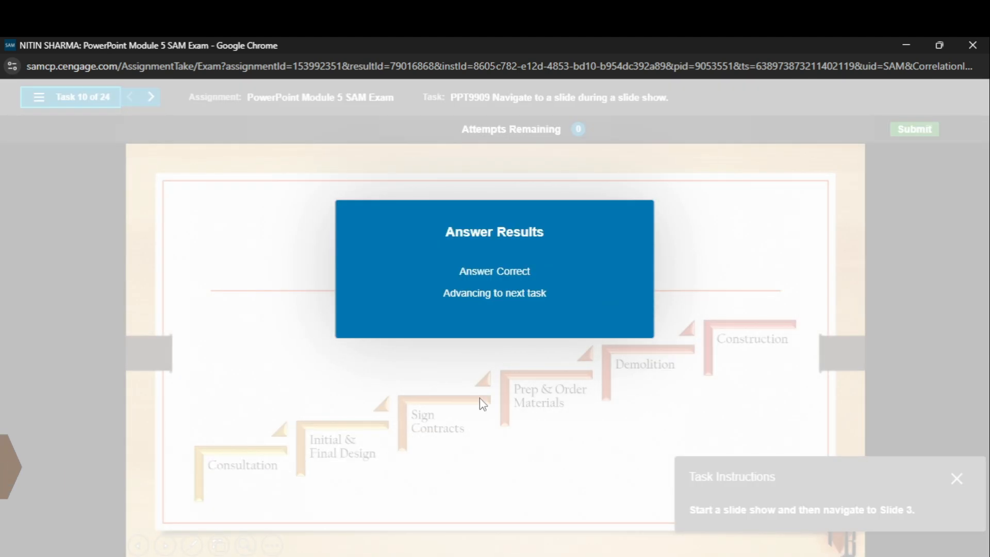
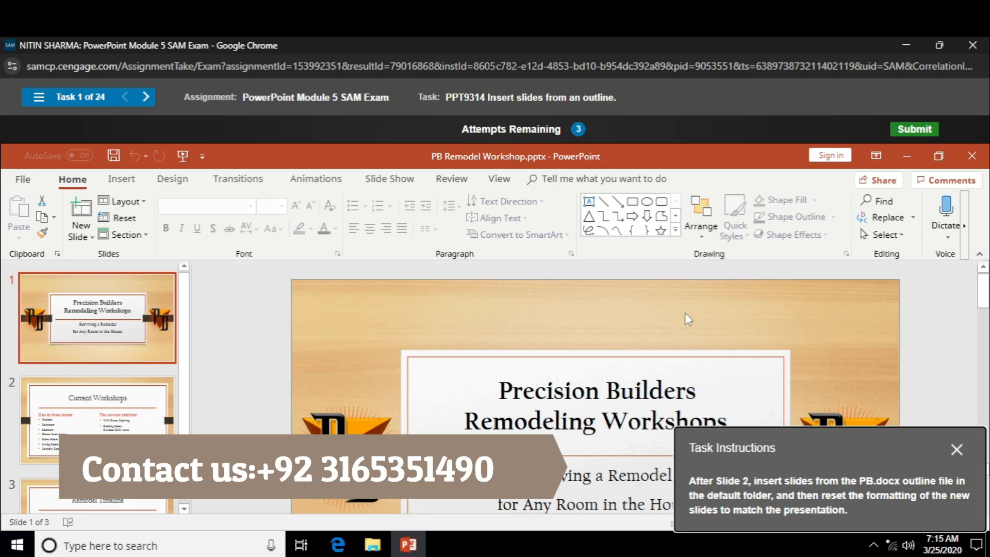
# Insert slides from the PB.docx outline file in the Documents folder after Slide 2, Current Workshops.
pyautogui.click(82, 416)
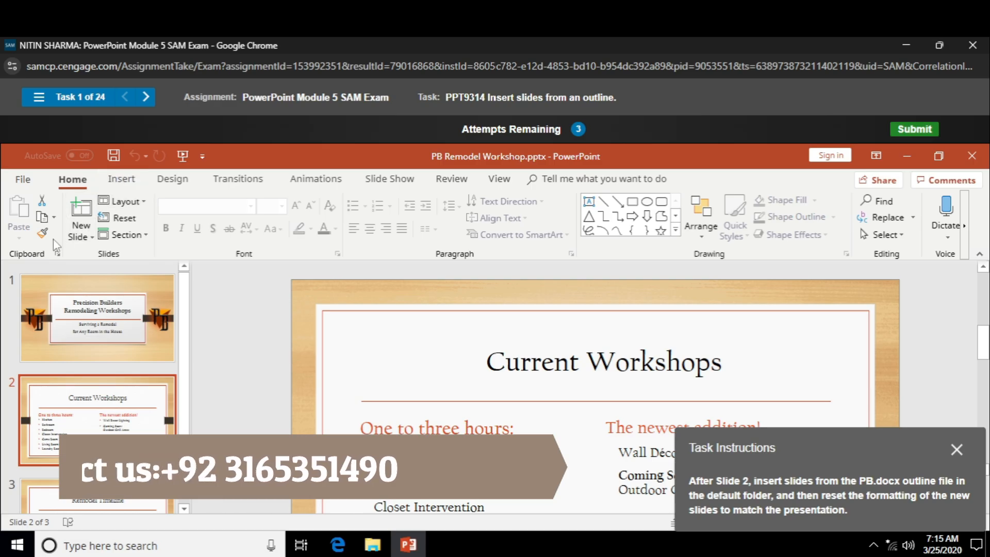
pyautogui.click(83, 228)
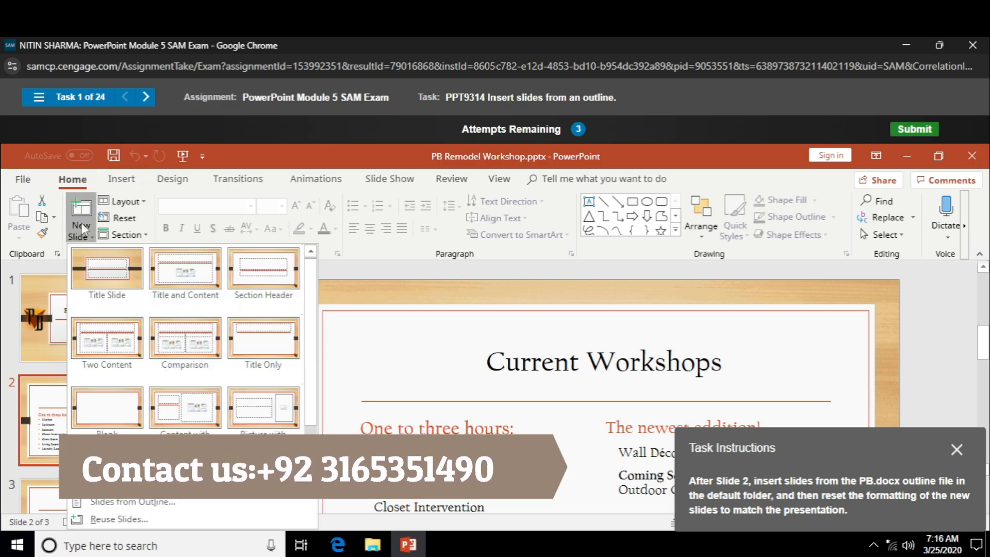
pyautogui.click(114, 505)
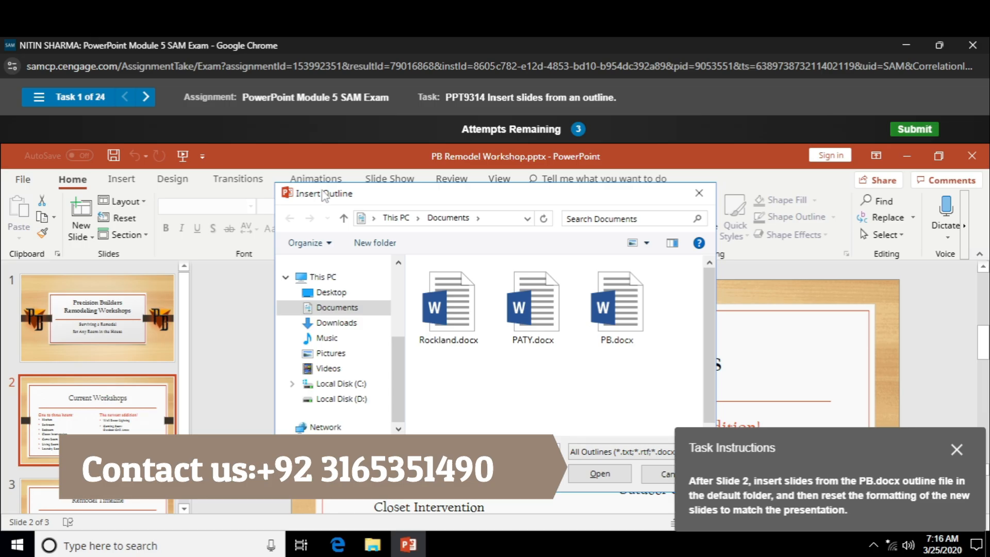
pyautogui.click(650, 315)
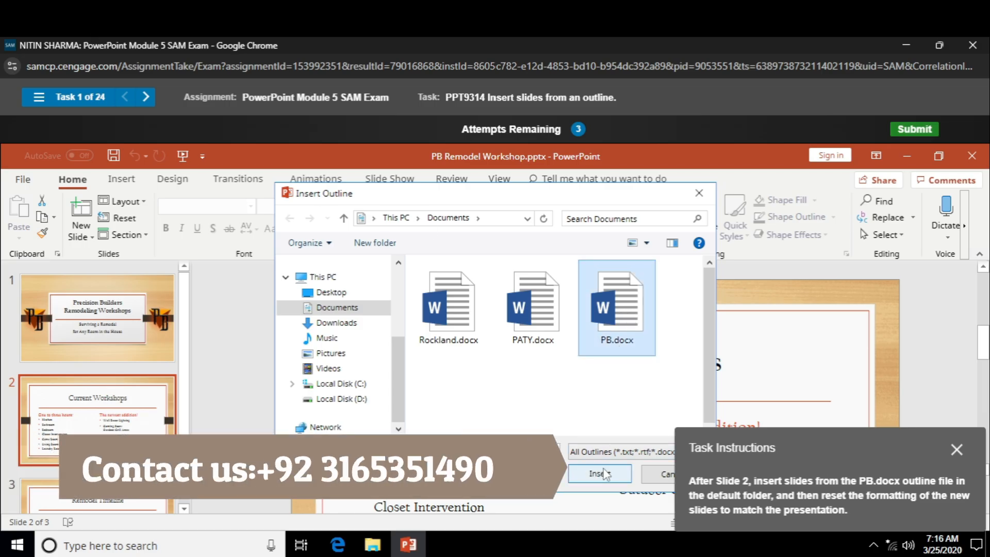
pyautogui.click(603, 473)
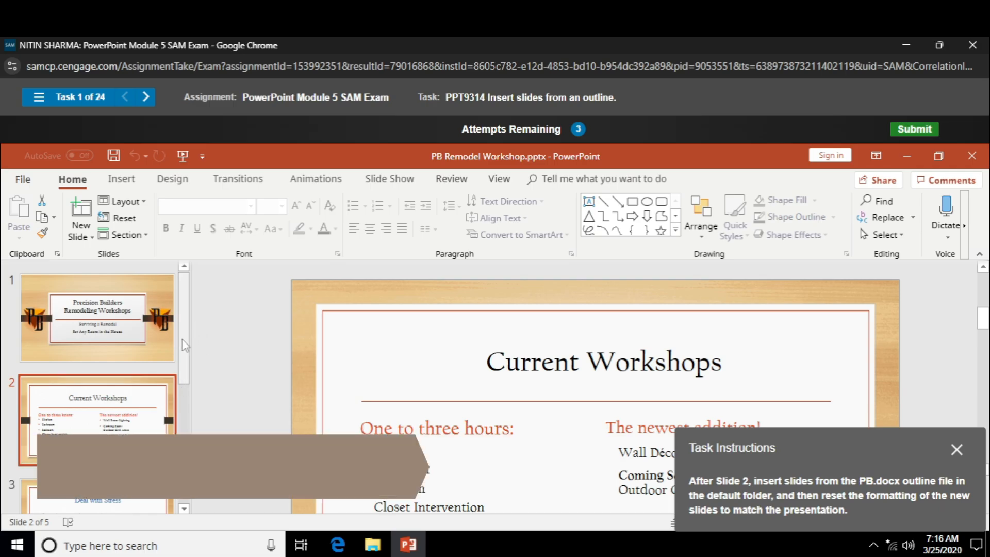
# Reset the inserted Slides 3 and 4, Deal with Stress and Kitchen Workshop Snapshot, and reset Slide 2, Current Workshops, in Task 2.
pyautogui.scroll(-3, 190, 402)
pyautogui.click(114, 384)
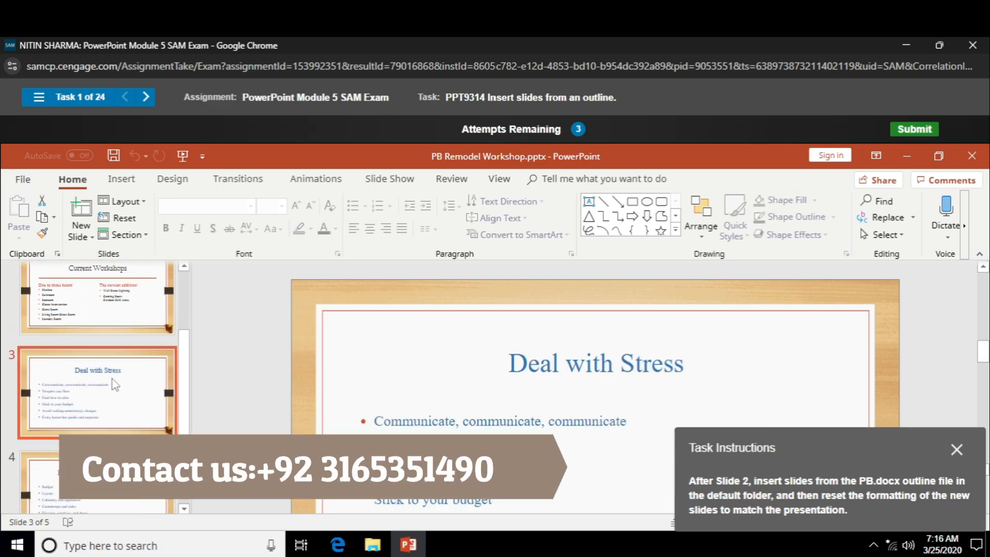
pyautogui.click(114, 503)
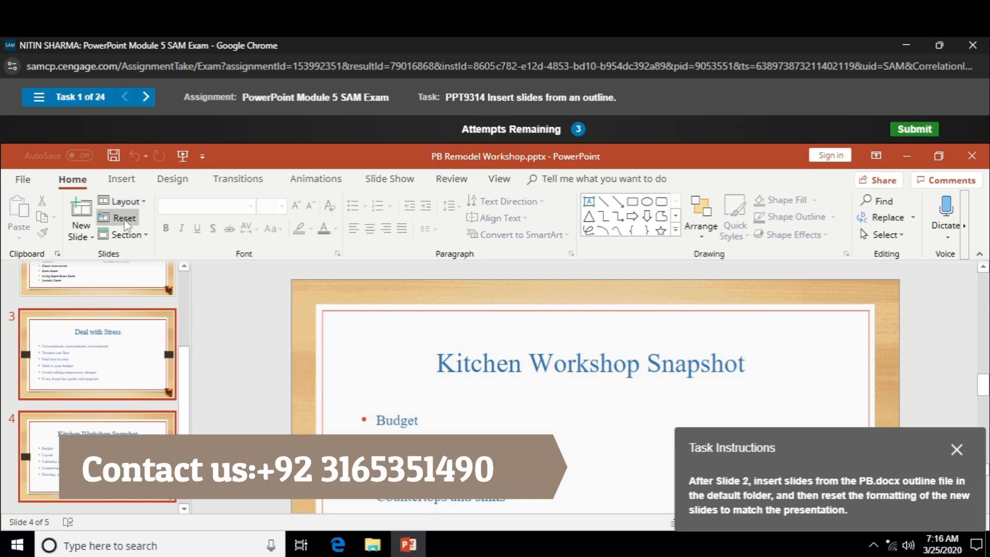
pyautogui.click(118, 218)
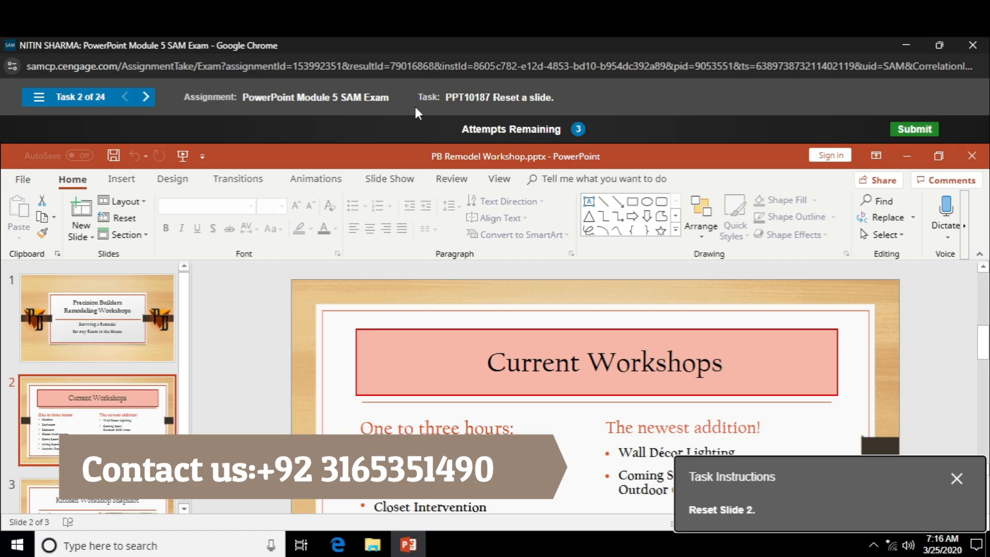
pyautogui.click(119, 218)
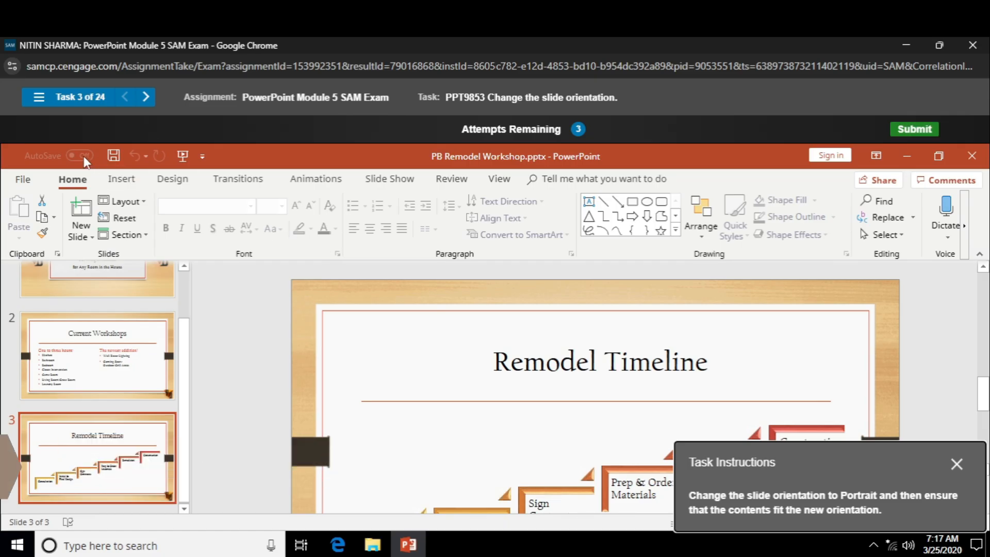
# Change the slide orientation to Portrait with a custom slide size, ensuring that the contents fit the new orientation.
pyautogui.click(120, 178)
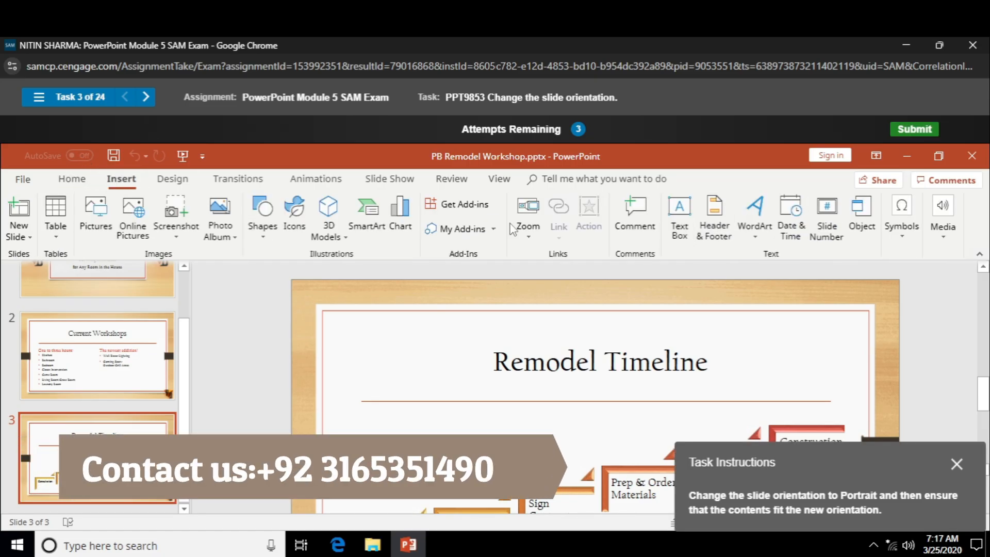
pyautogui.click(172, 186)
pyautogui.click(736, 232)
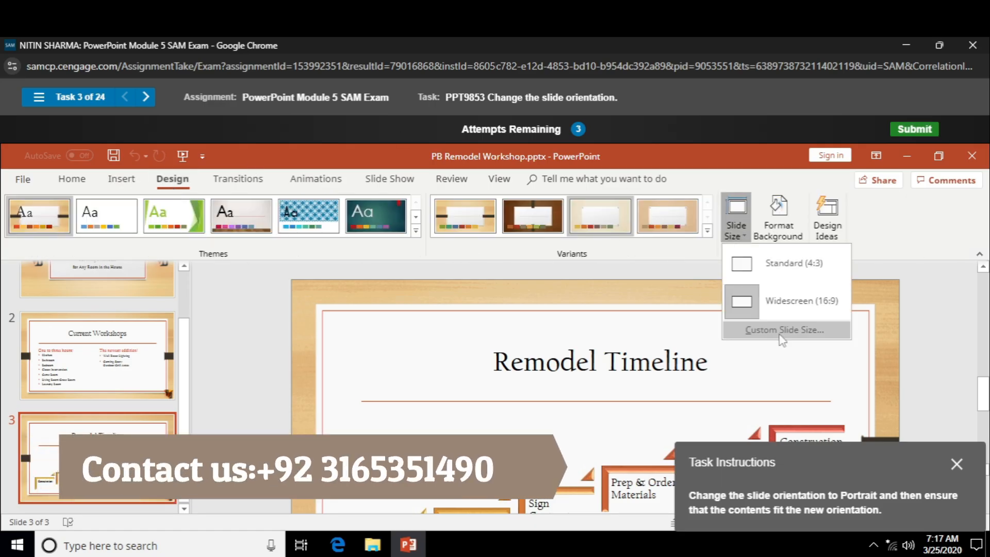
pyautogui.click(783, 332)
pyautogui.click(566, 316)
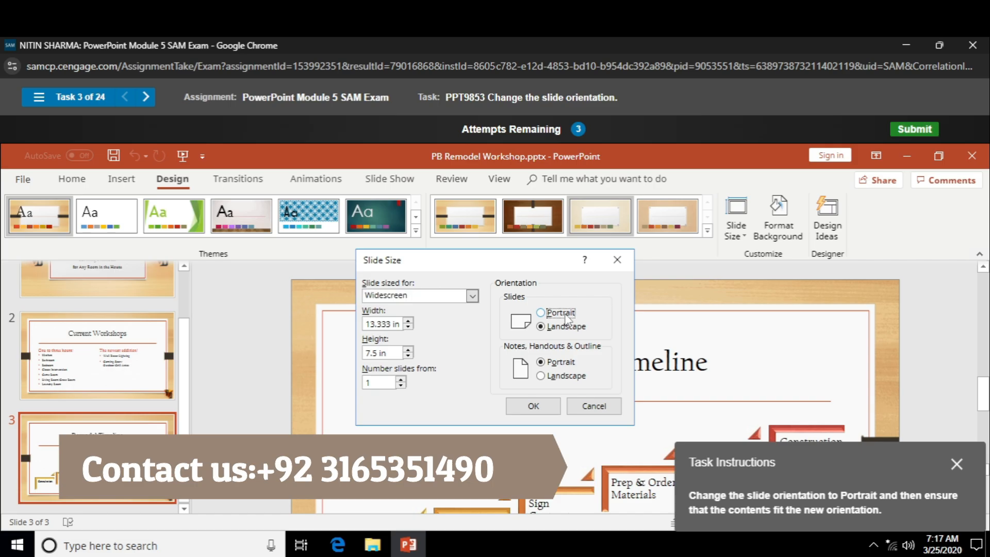
pyautogui.click(534, 406)
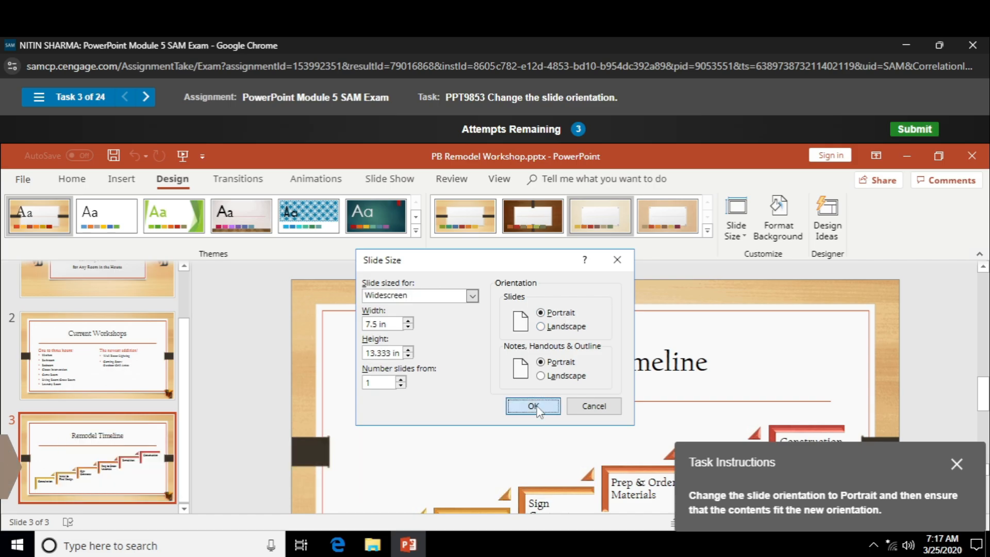
pyautogui.click(569, 427)
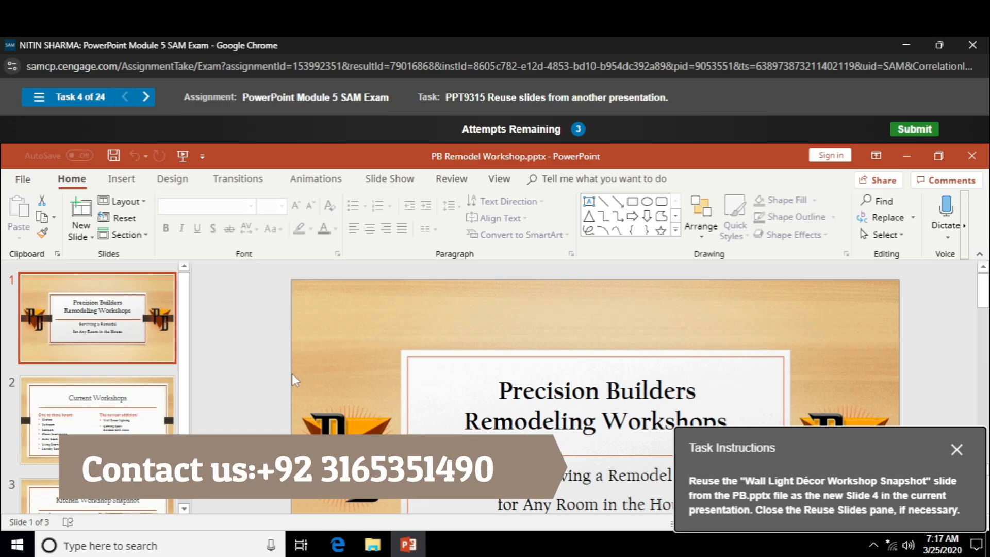
# Reuse the Wall Light Décor Workshop Snapshot slide from PB.pptx as the new Slide 4, after Kitchen Workshop Snapshot.
pyautogui.click(127, 508)
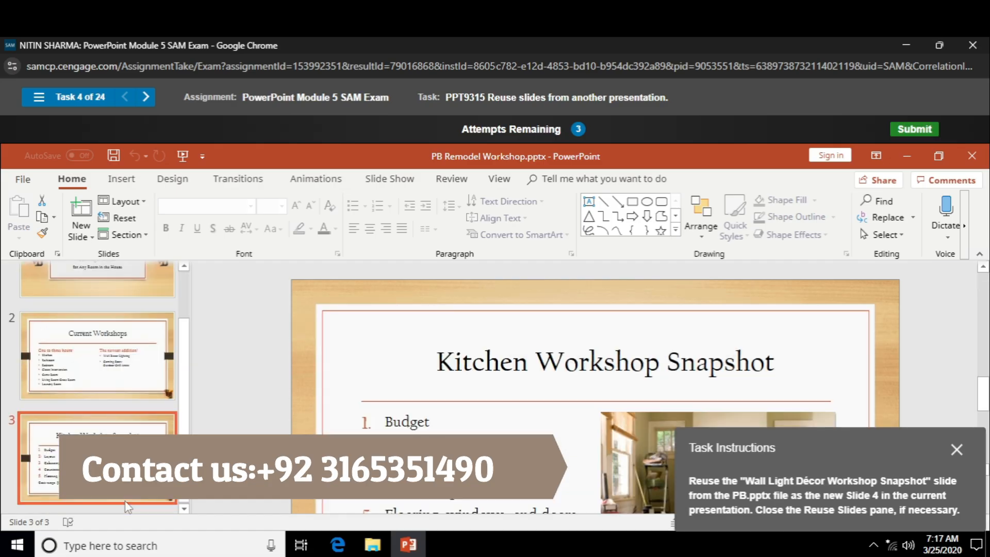
pyautogui.click(93, 239)
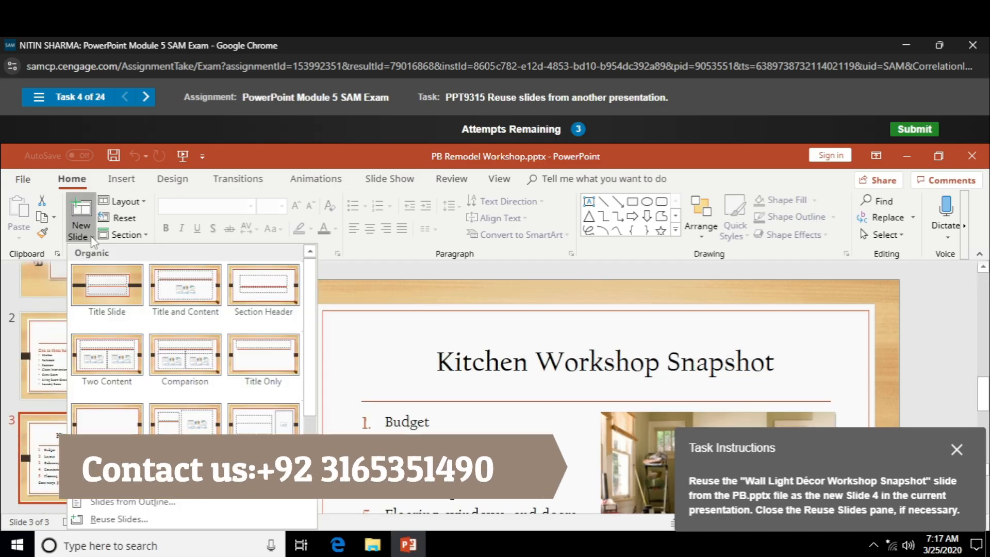
pyautogui.click(196, 520)
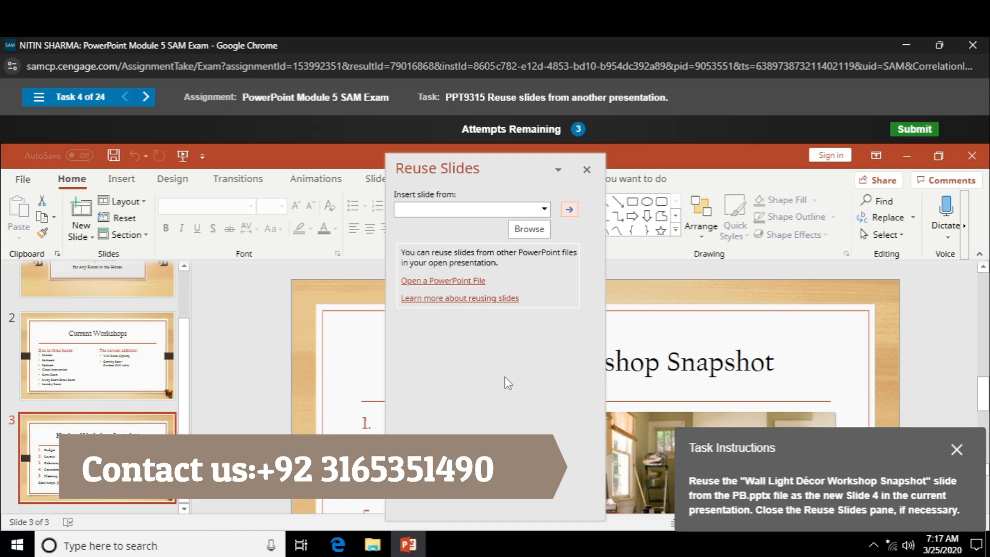
pyautogui.click(540, 229)
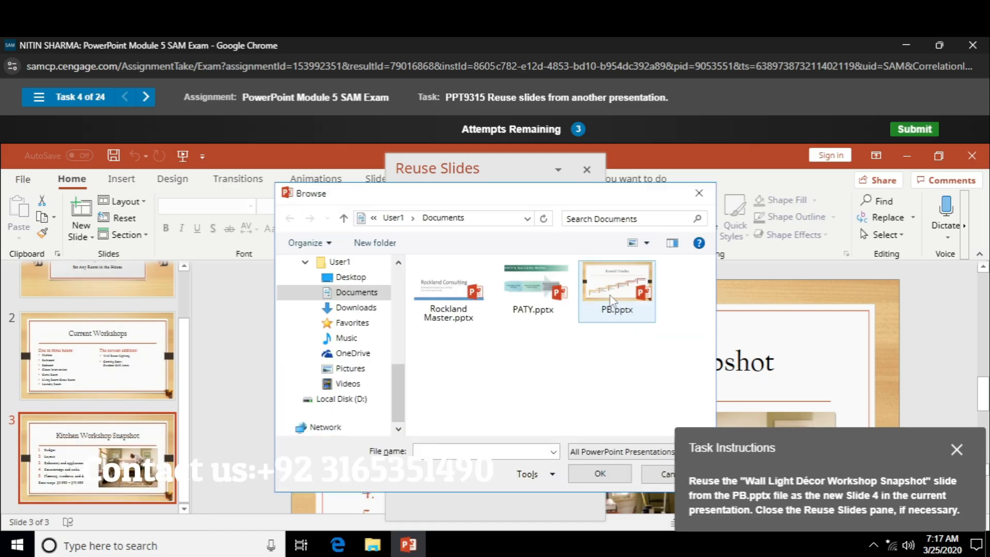
pyautogui.click(617, 291)
pyautogui.click(590, 475)
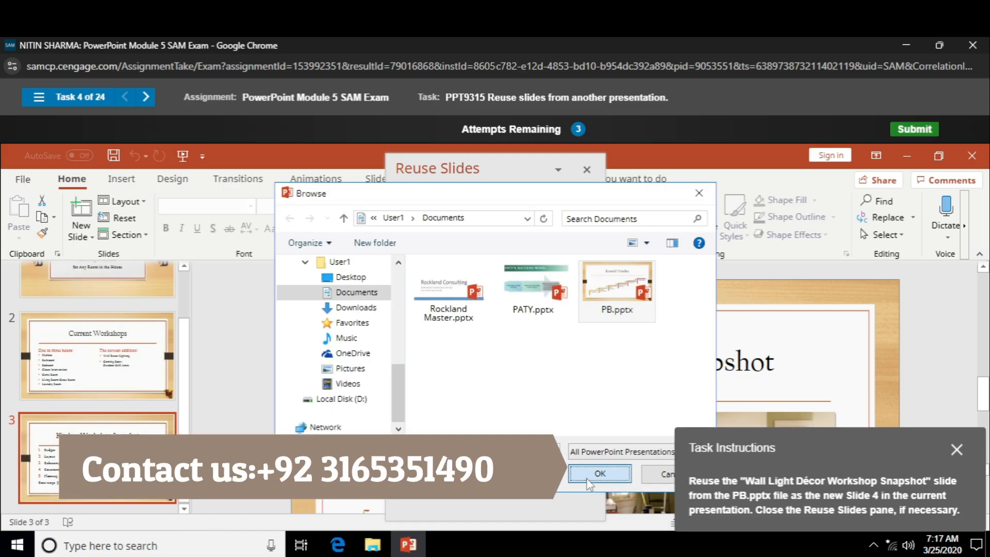
pyautogui.click(484, 431)
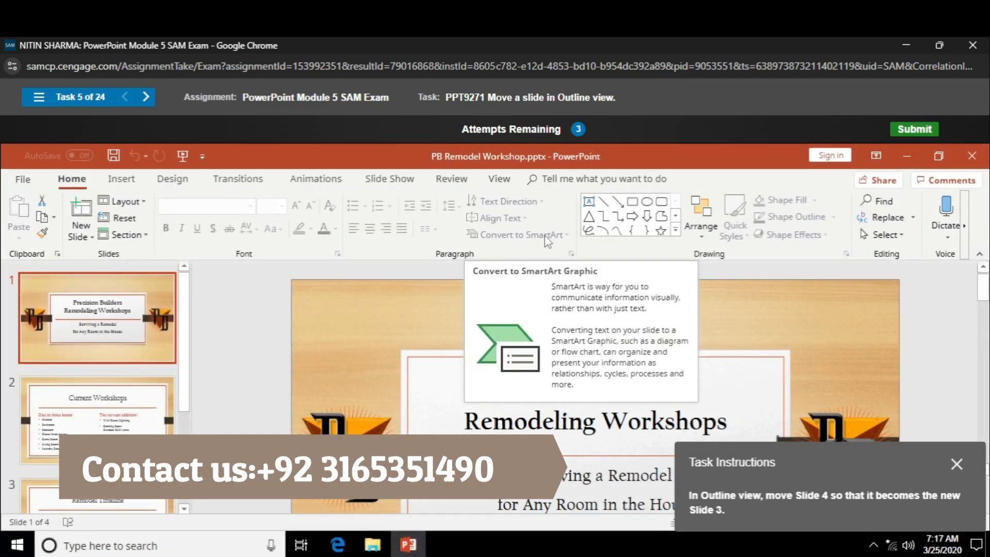
# In Outline view, move Slide 4, Deal with Stress, above Slide 3, Remodel Timeline.
pyautogui.click(500, 179)
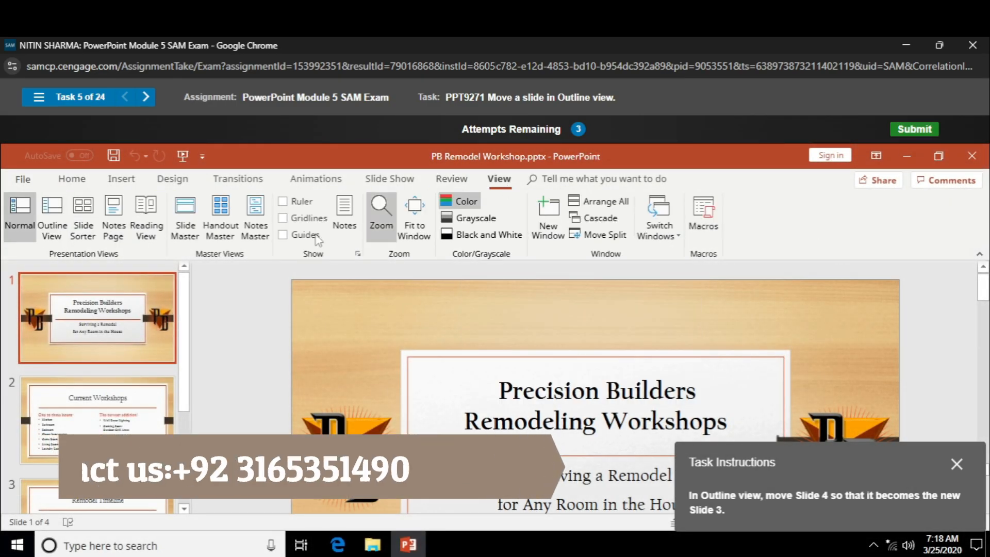
pyautogui.click(54, 225)
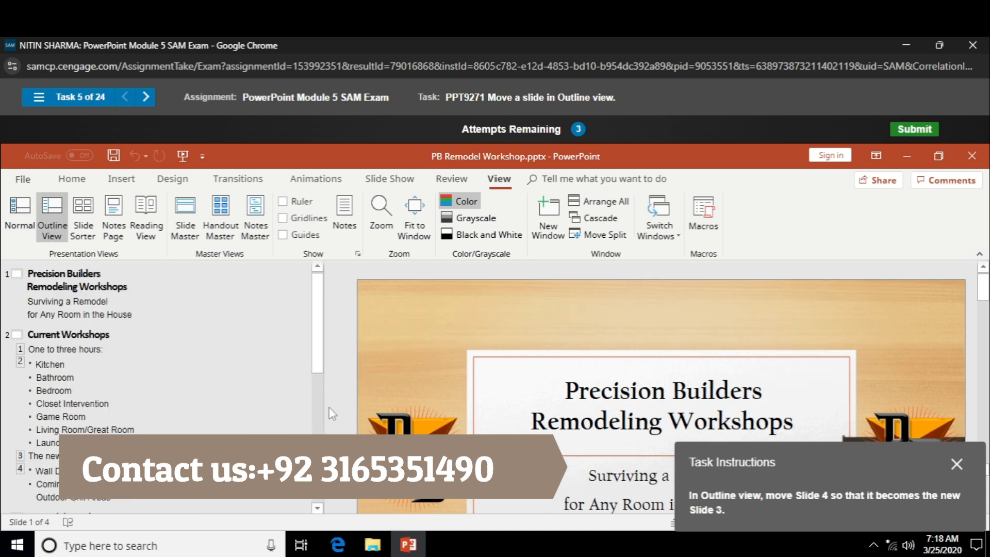
pyautogui.scroll(-1, 329, 408)
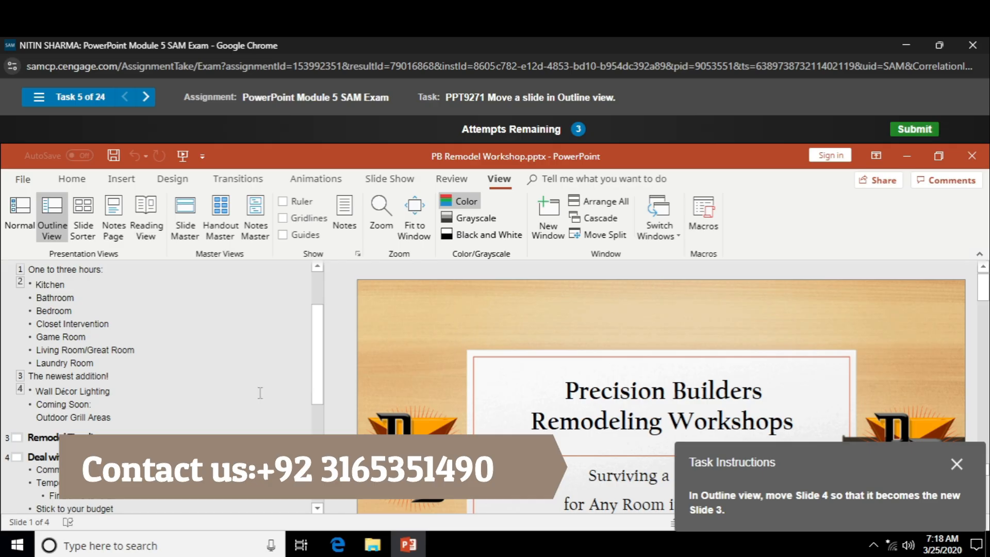
pyautogui.moveTo(14, 456); pyautogui.dragTo(13, 426)
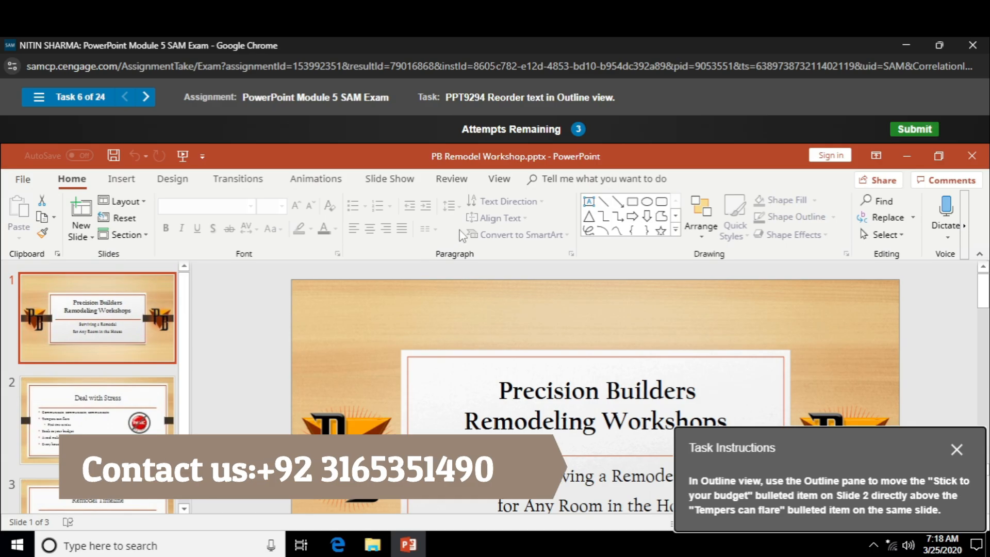
# In Outline view, move the "Stick to your budget" bullet on Slide 2 directly above "Tempers can flare".
pyautogui.click(499, 185)
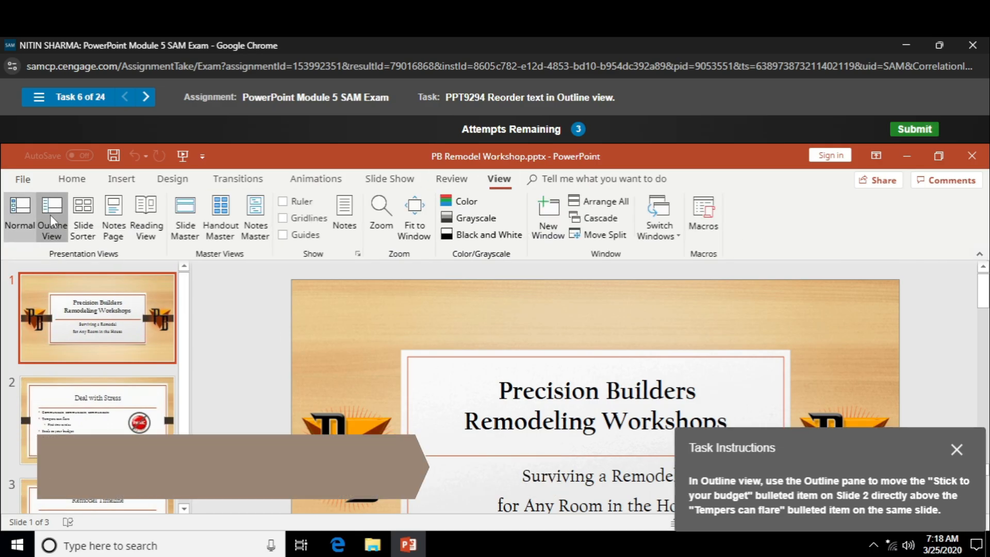
pyautogui.click(52, 214)
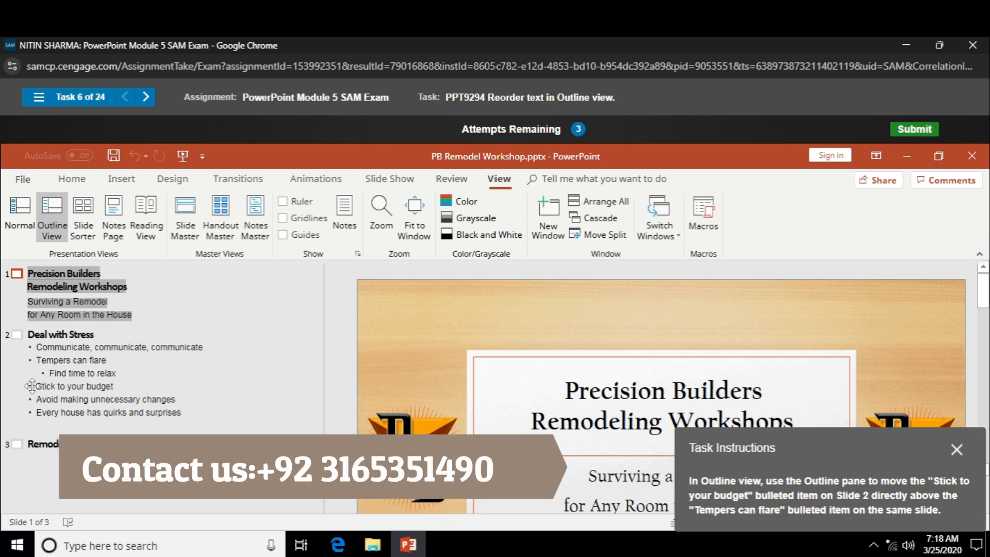
pyautogui.moveTo(32, 387); pyautogui.dragTo(27, 357)
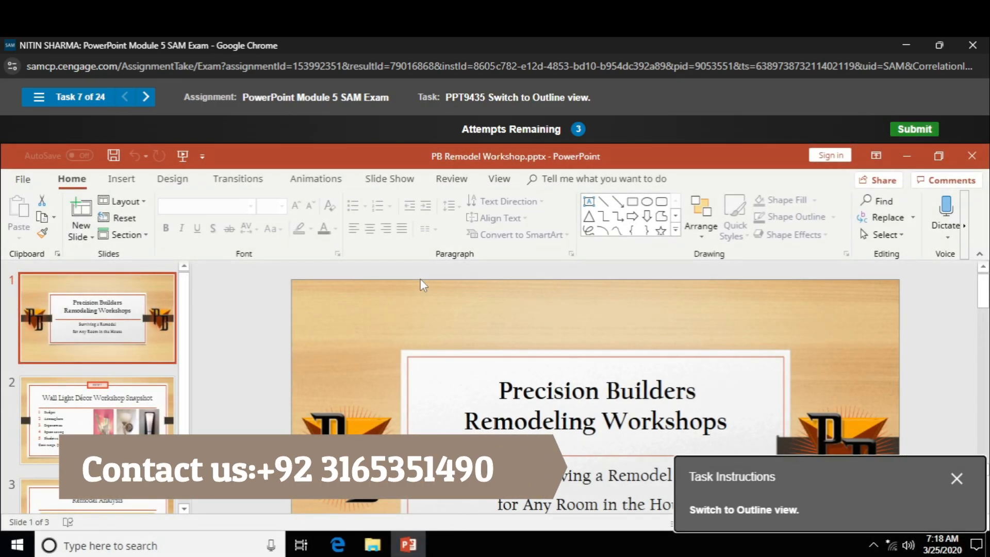
# Switch the presentation to Outline view.
pyautogui.click(498, 183)
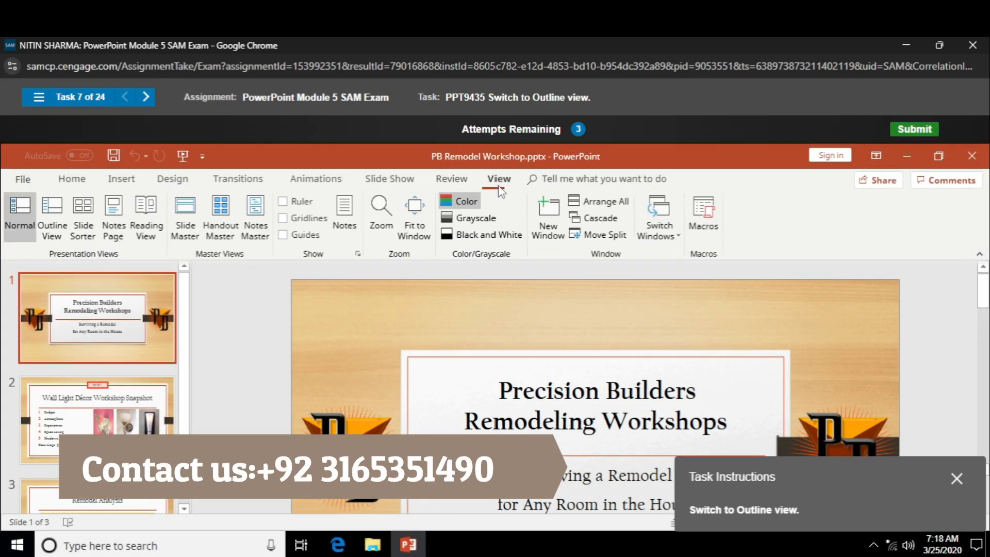
pyautogui.click(66, 221)
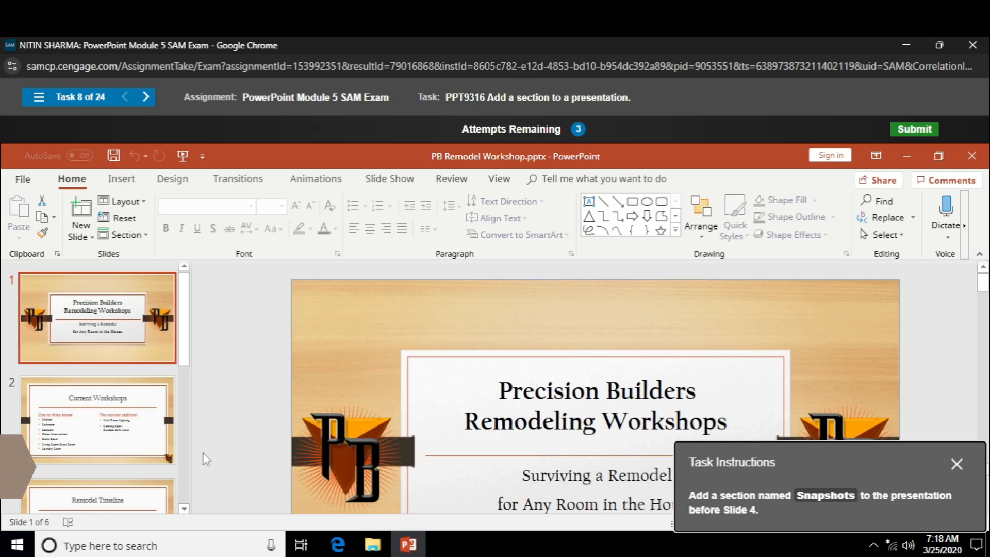
# Add a section named Snapshots before Slide 4, Kitchen Workshop Snapshot.
pyautogui.moveTo(182, 342); pyautogui.dragTo(171, 422)
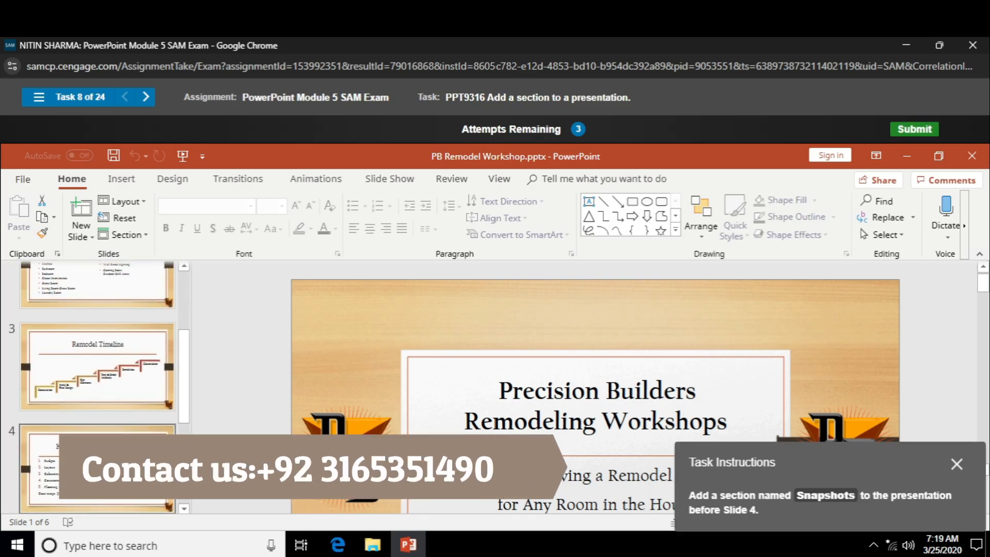
pyautogui.click(93, 464)
pyautogui.rightClick(78, 464)
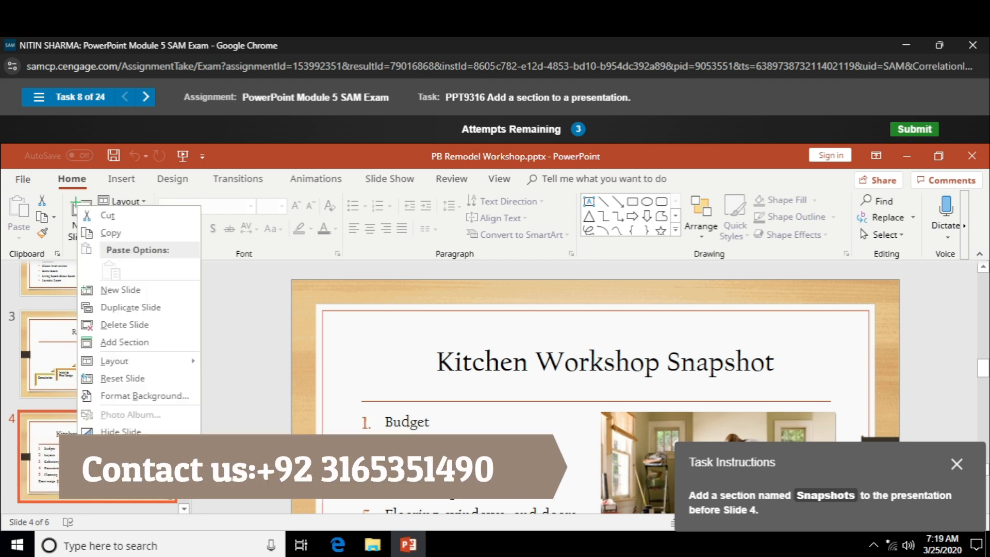
pyautogui.click(113, 337)
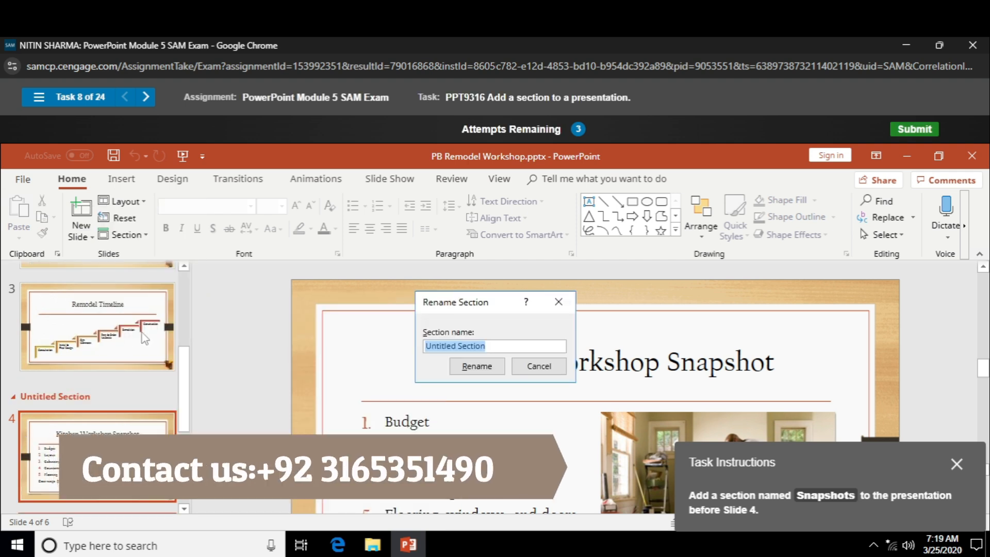
pyautogui.write('Snapshots')
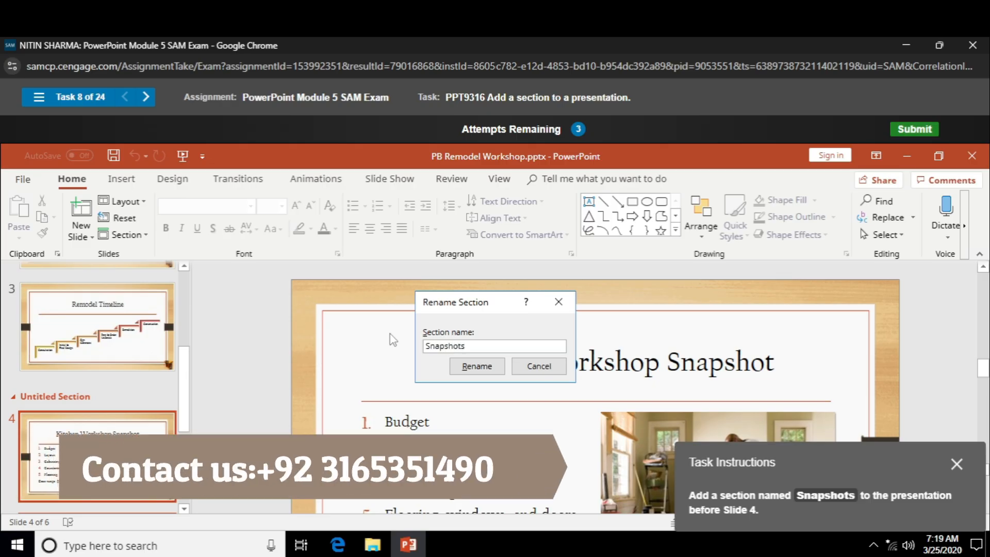
pyautogui.press('Return')
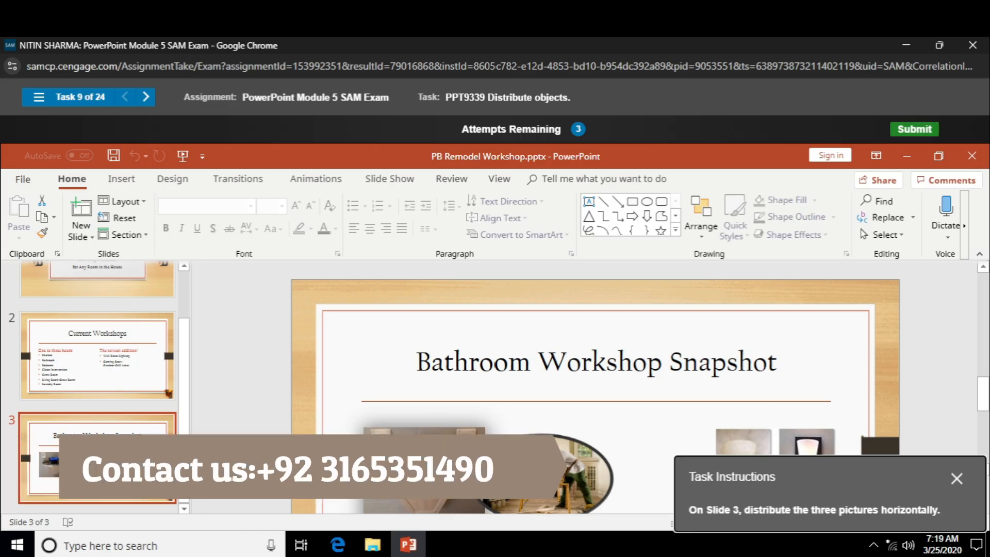
# Select the three pictures on Slide 3, Bathroom Workshop Snapshot, and distribute them horizontally.
pyautogui.click(425, 471)
pyautogui.keyDown('shift'); pyautogui.click(593, 479); pyautogui.keyUp('shift')
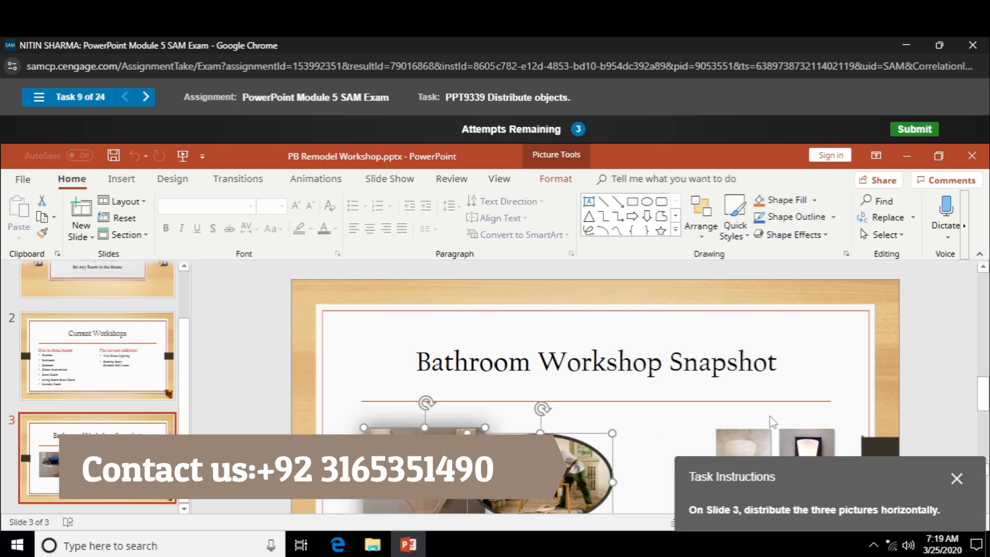
pyautogui.keyDown('shift'); pyautogui.click(771, 441); pyautogui.keyUp('shift')
pyautogui.click(555, 180)
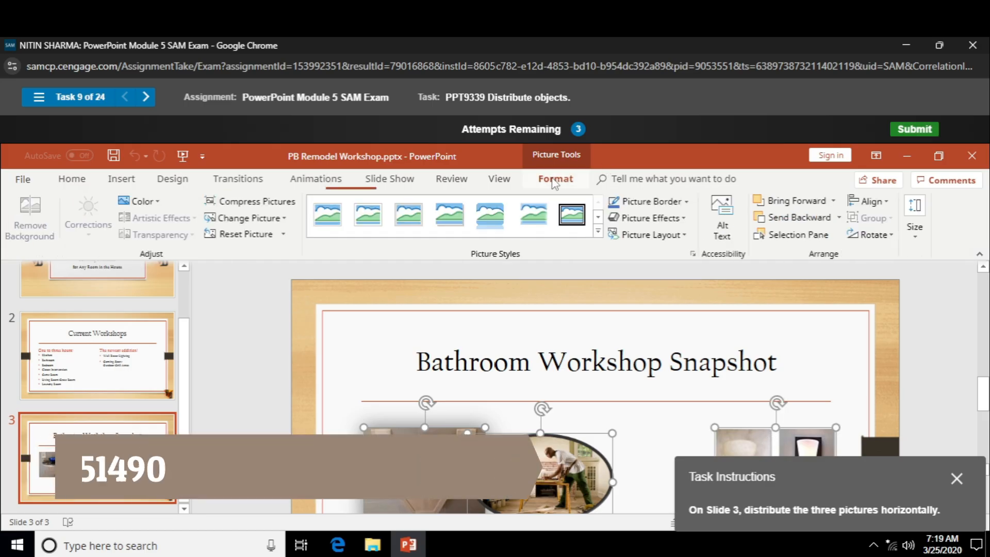
pyautogui.click(871, 201)
pyautogui.click(897, 327)
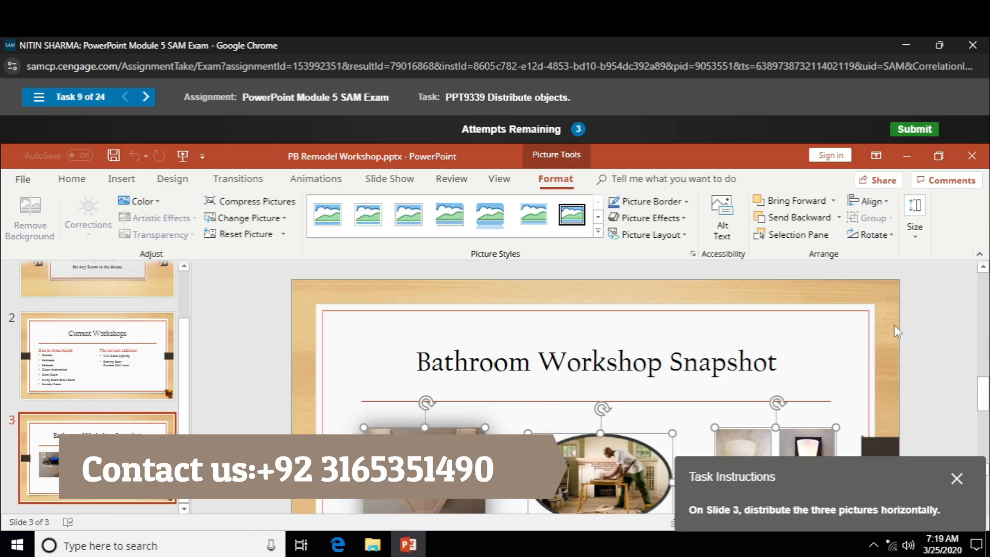